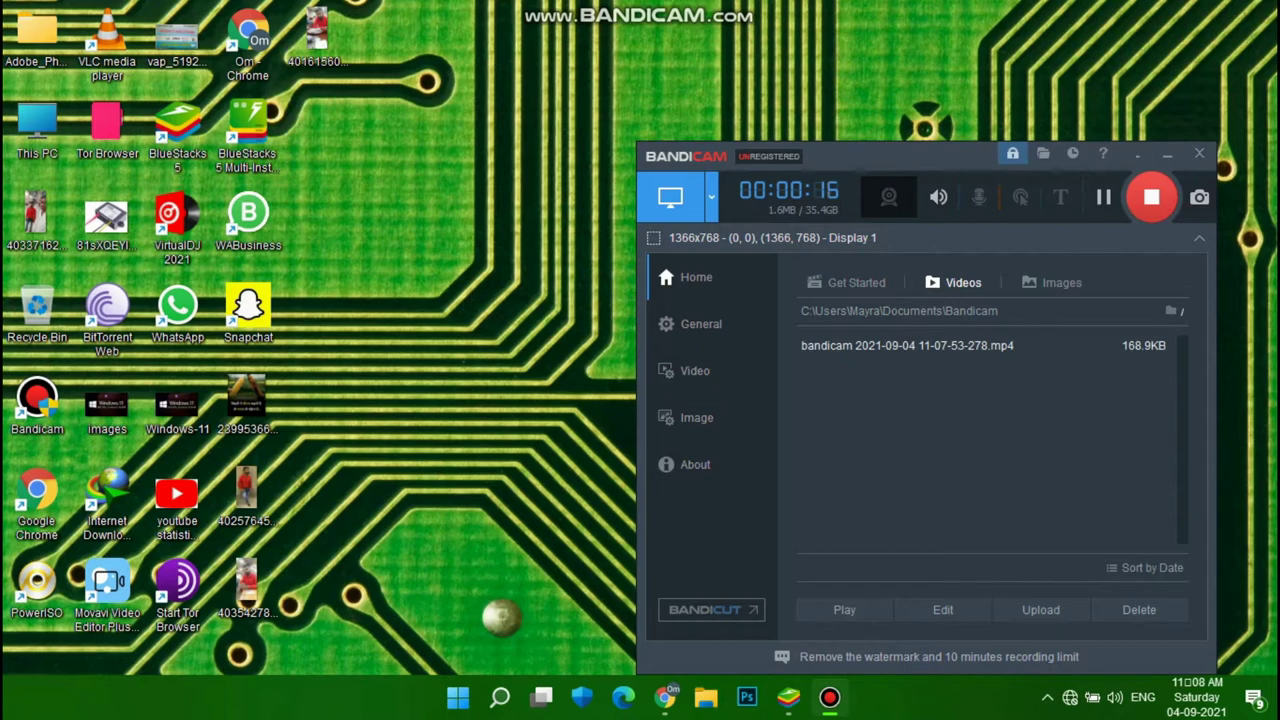
Refresh the desktop and minimize the Bandicam window to the system tray
right_click(371, 174)
left_click(424, 233)
left_click(1137, 154)
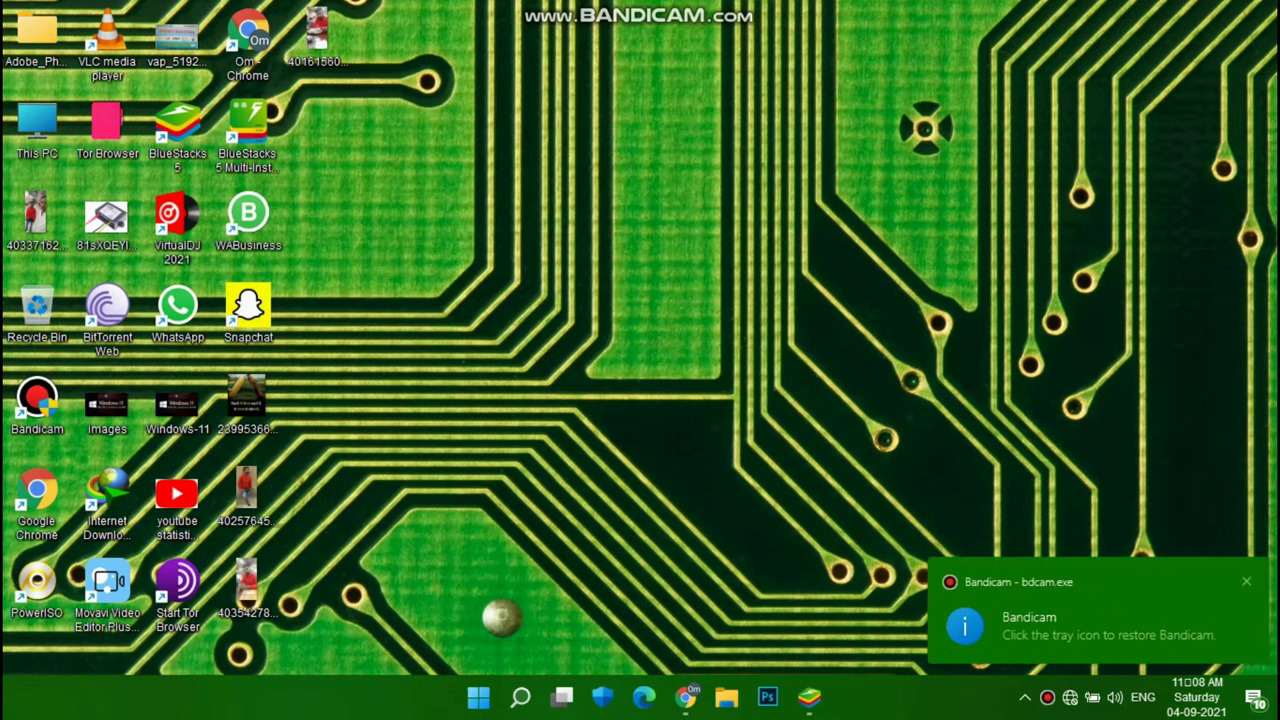
Switch to BlueStacks, move Media Manager out of the System apps folder onto the home screen, and open it
left_click(809, 697)
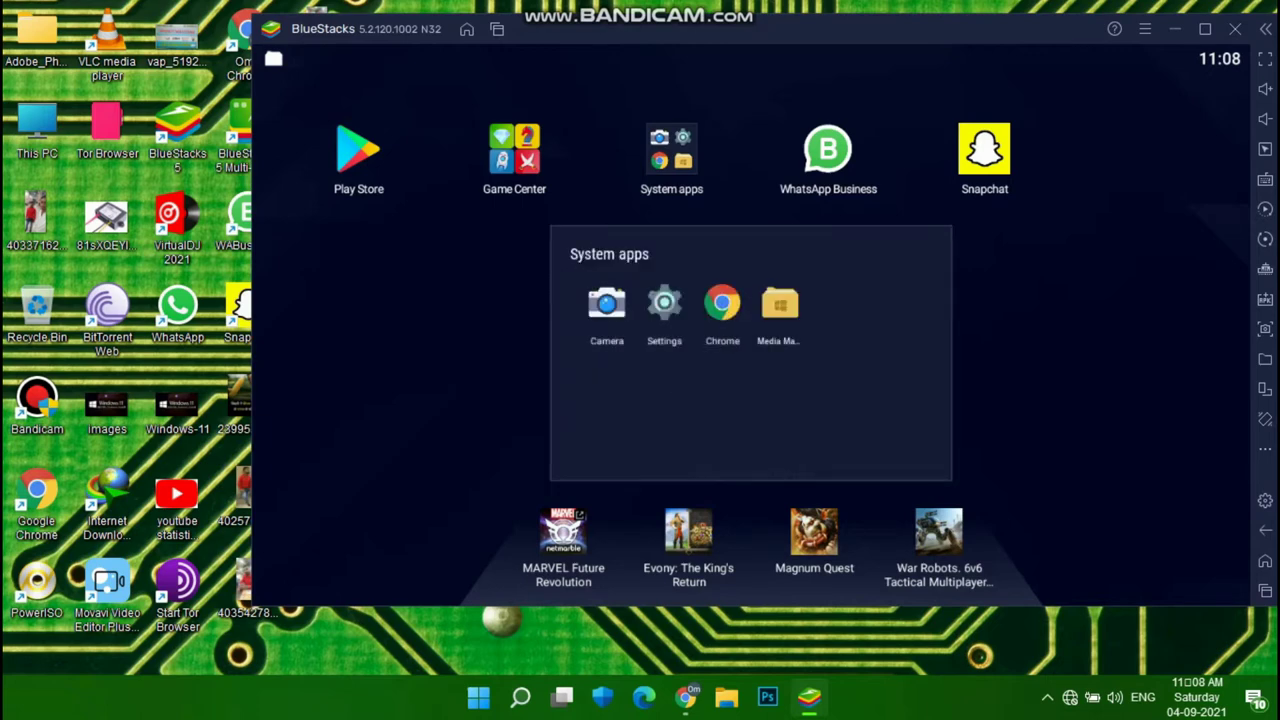
left_click_drag(779, 303, 828, 267)
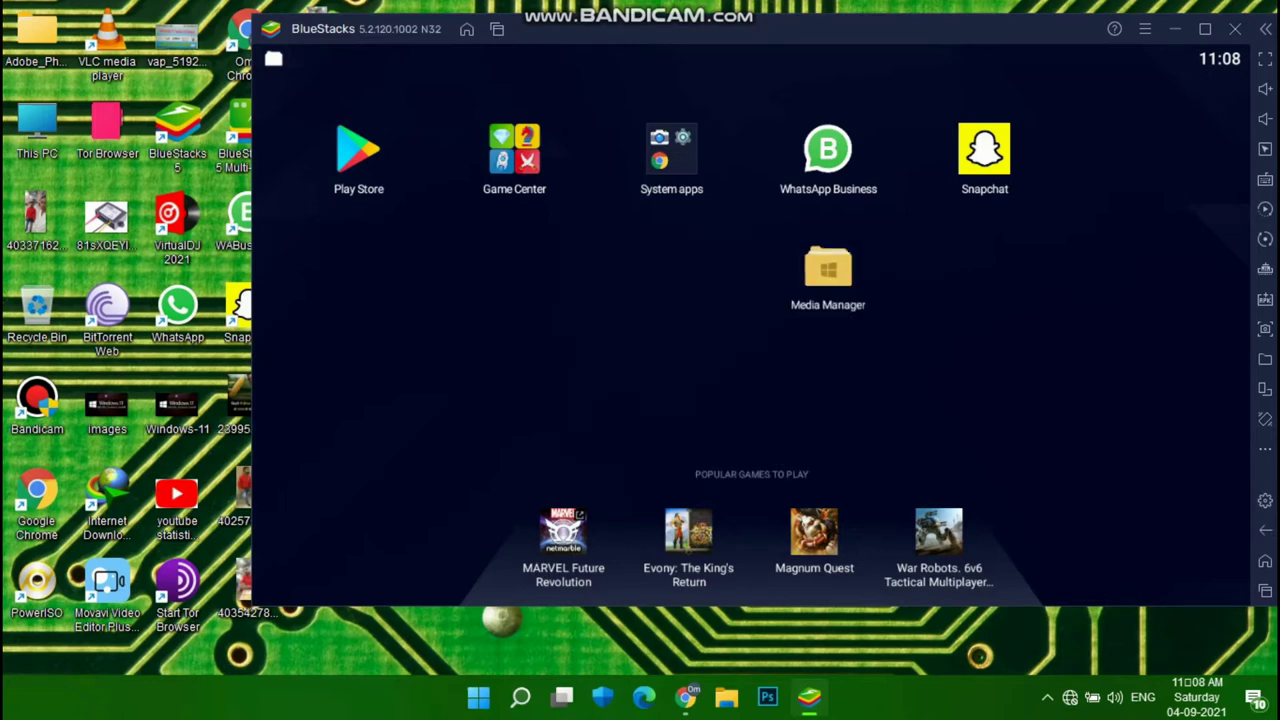
left_click(828, 268)
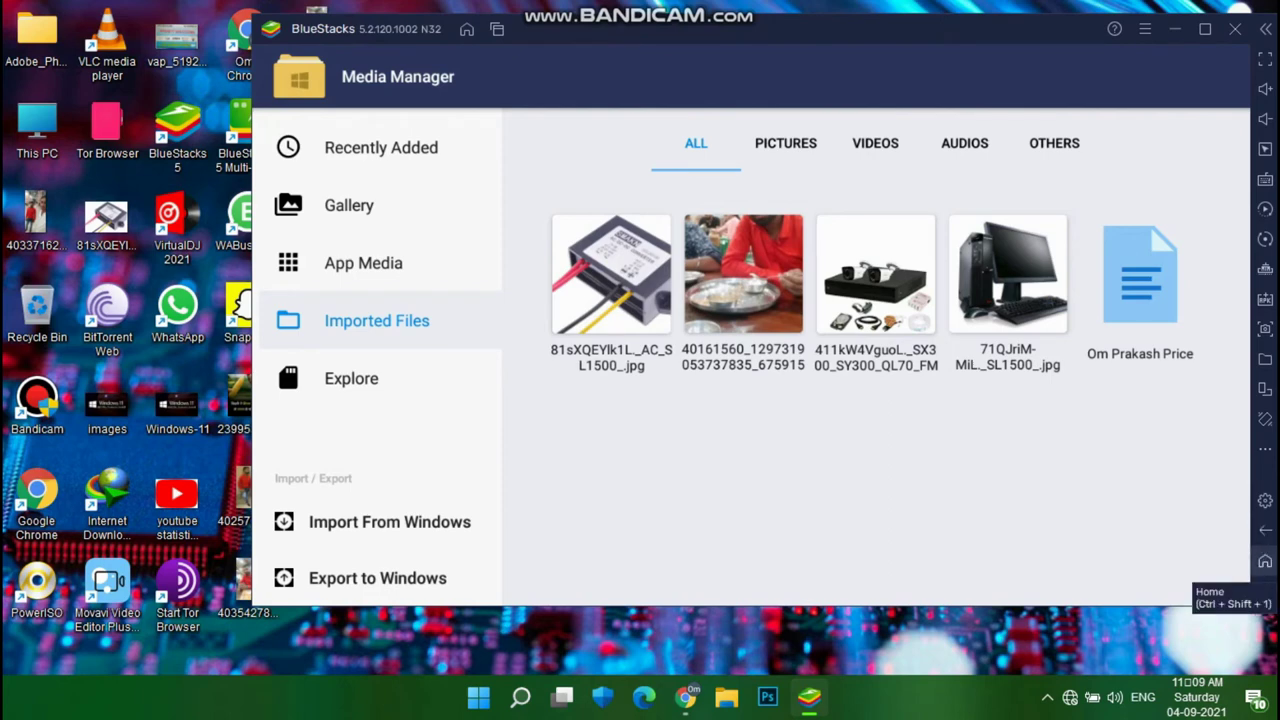
Return to the home screen and find the received 7.rar file in the contact's WhatsApp Business chat
left_click(1264, 561)
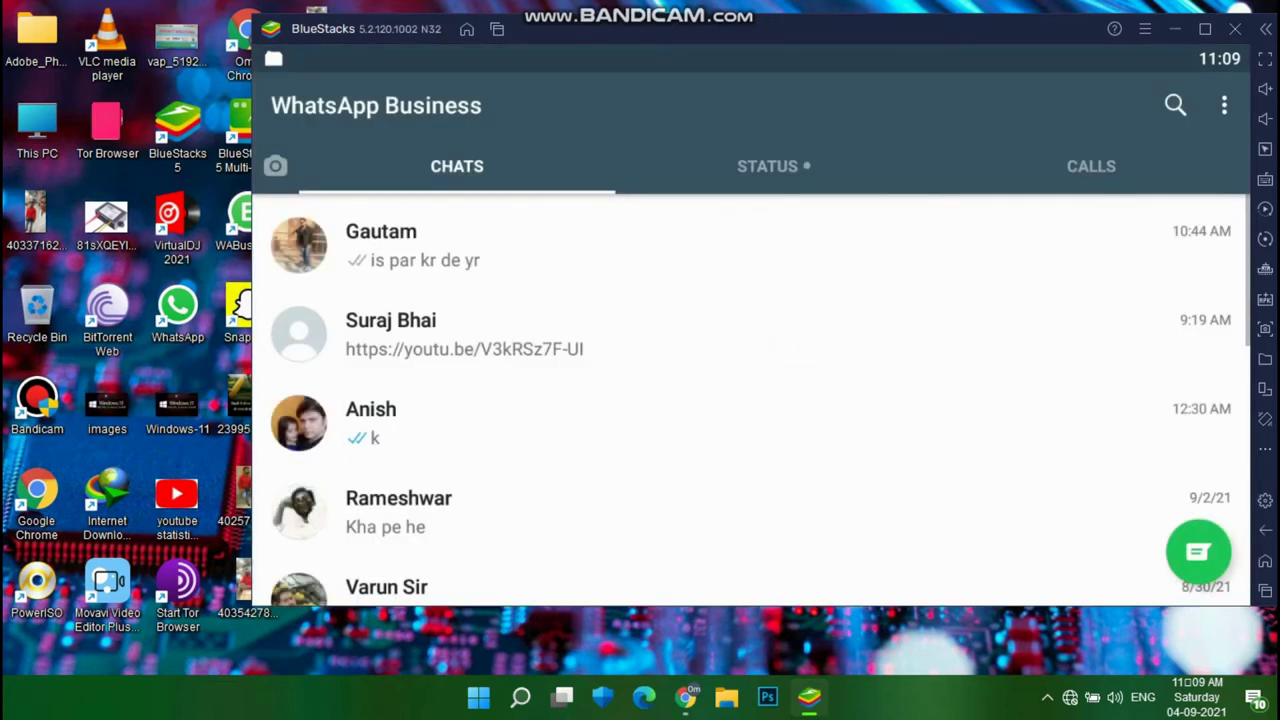
scroll(750, 400, "down", 1)
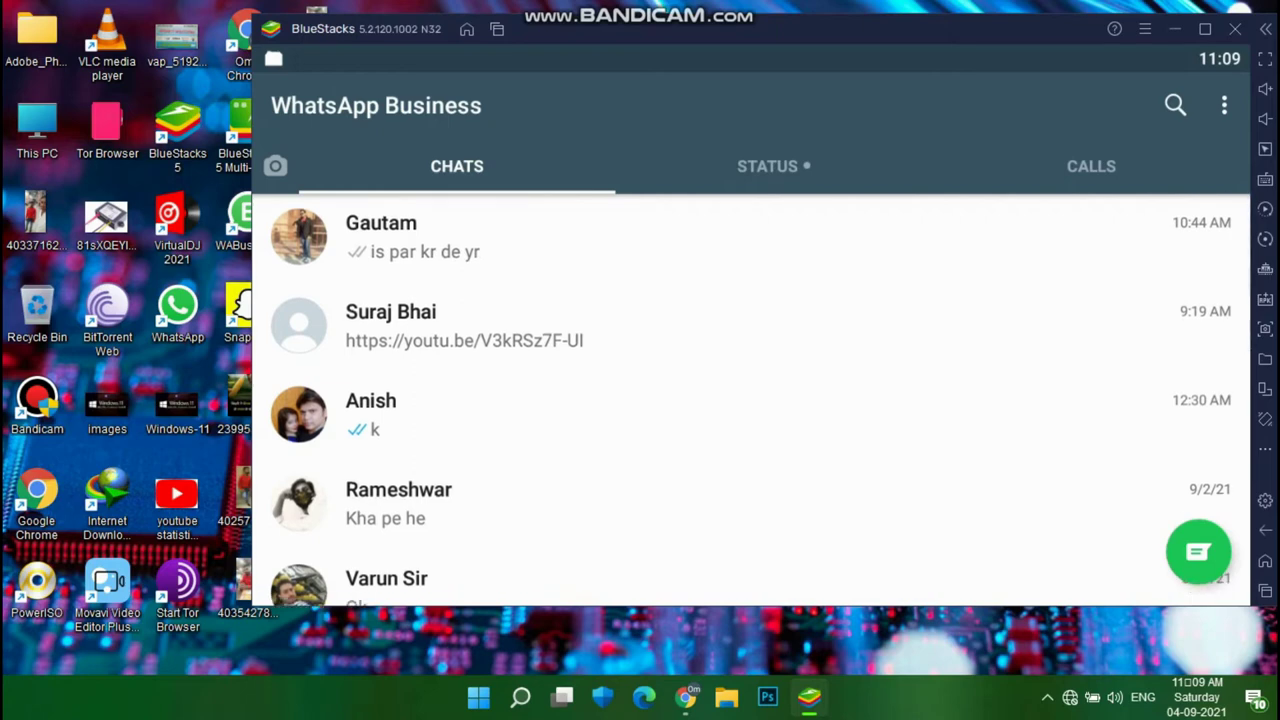
left_click(468, 414)
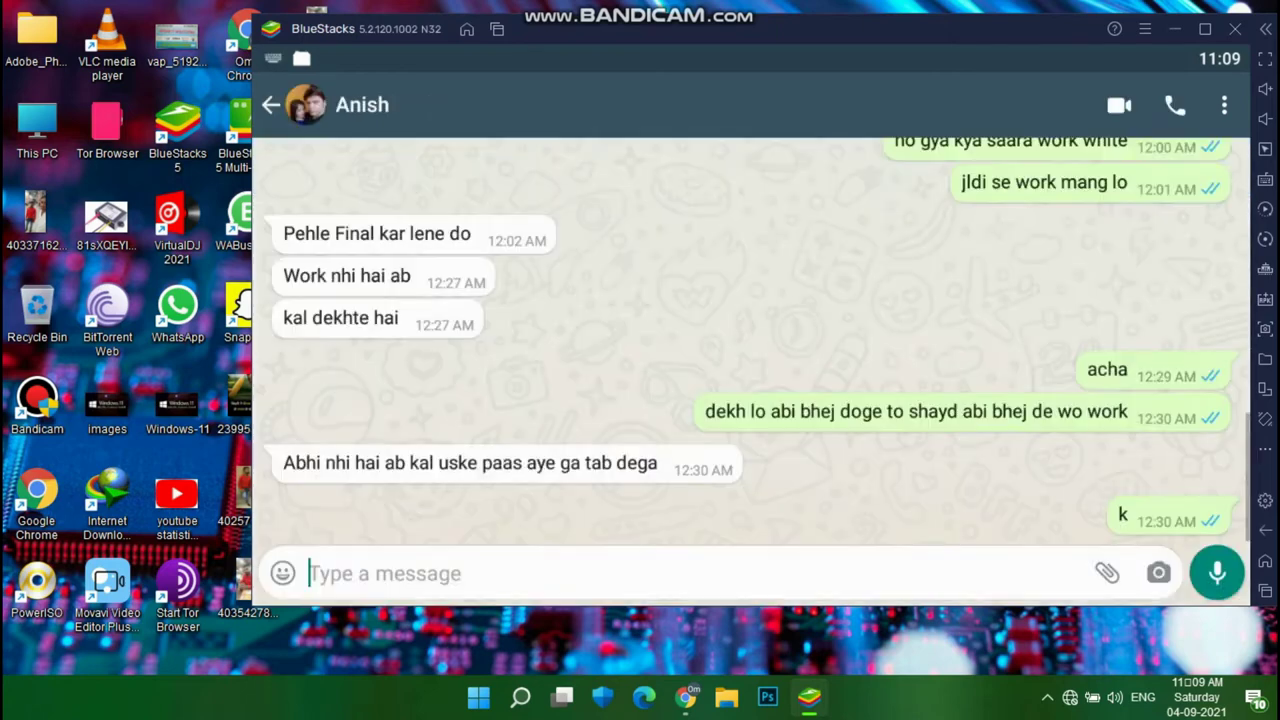
scroll(750, 340, "up", 4)
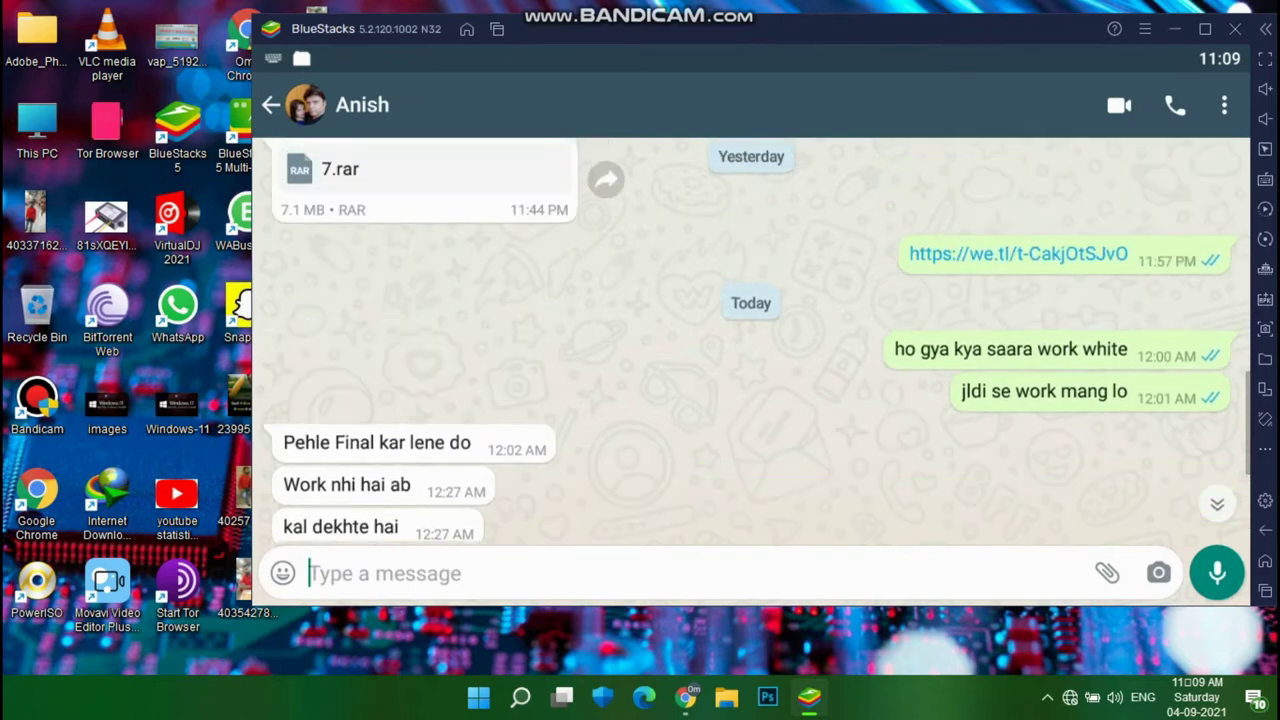
scroll(750, 340, "down", 2)
scroll(750, 340, "up", 1)
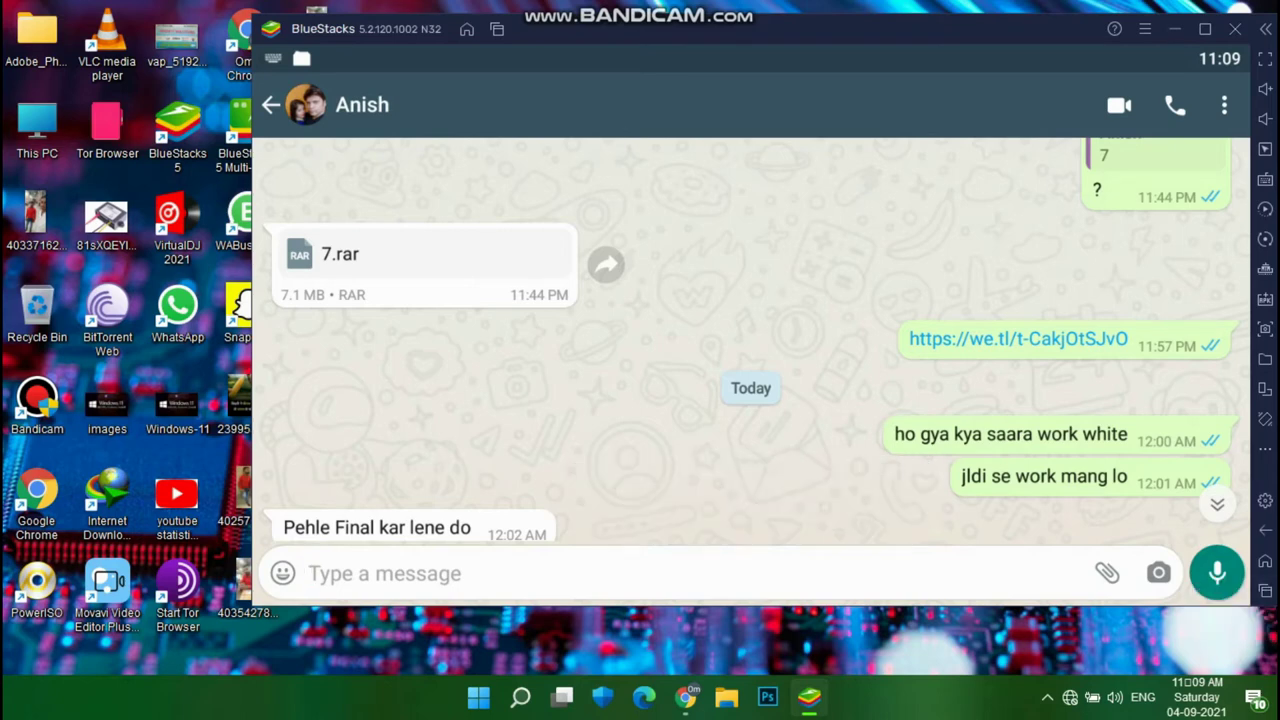
In Media Manager, explore the sdcard to the folder WhatsApp Business/Media/WhatsApp Business Documents
left_click(1265, 562)
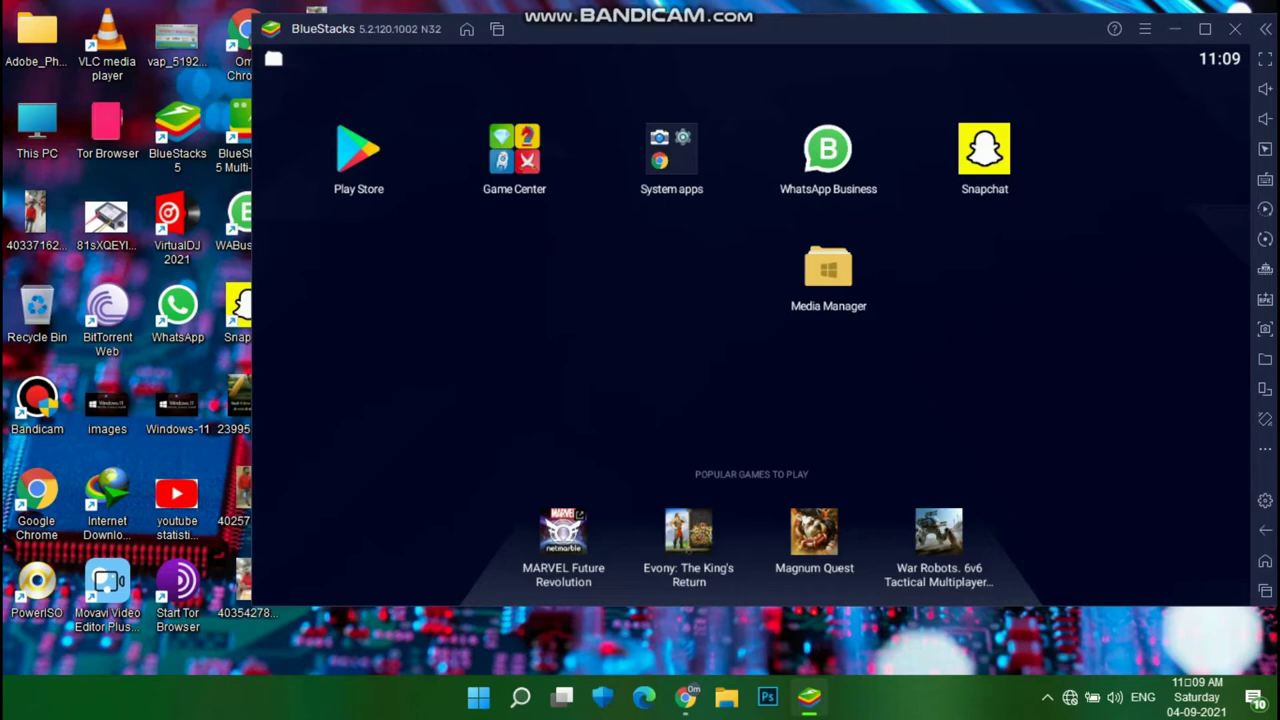
left_click(828, 277)
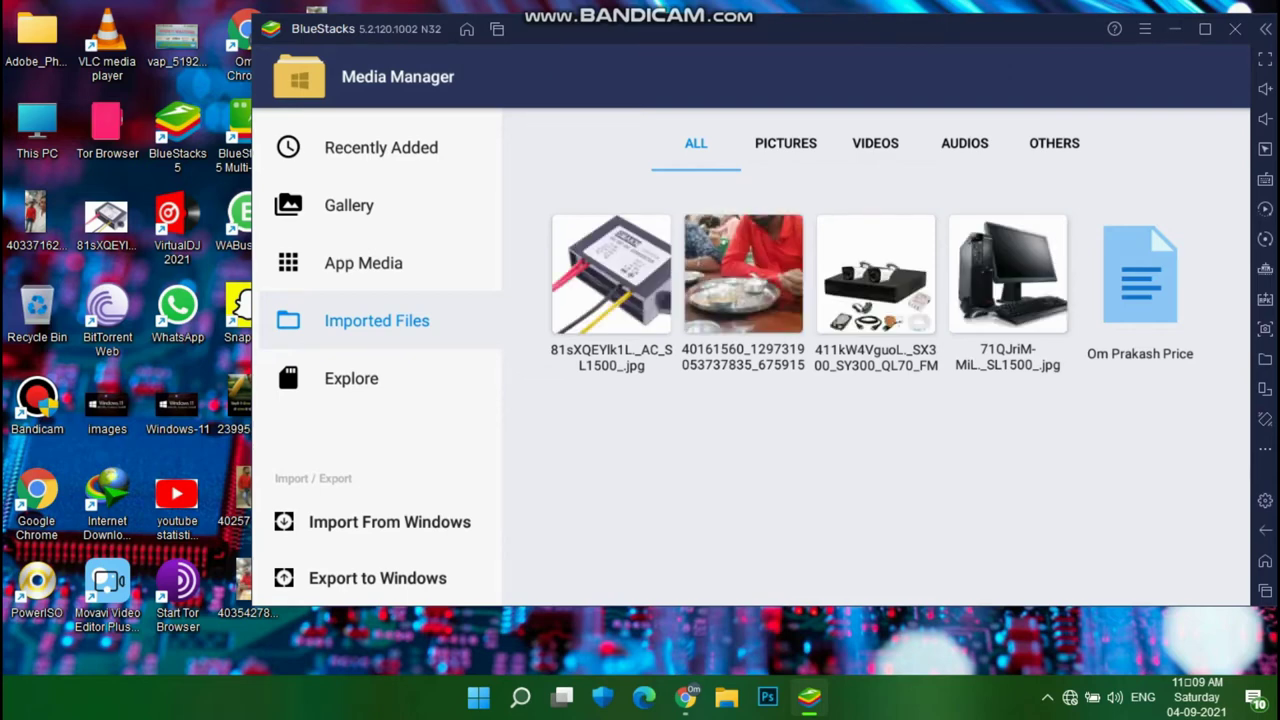
left_click(351, 378)
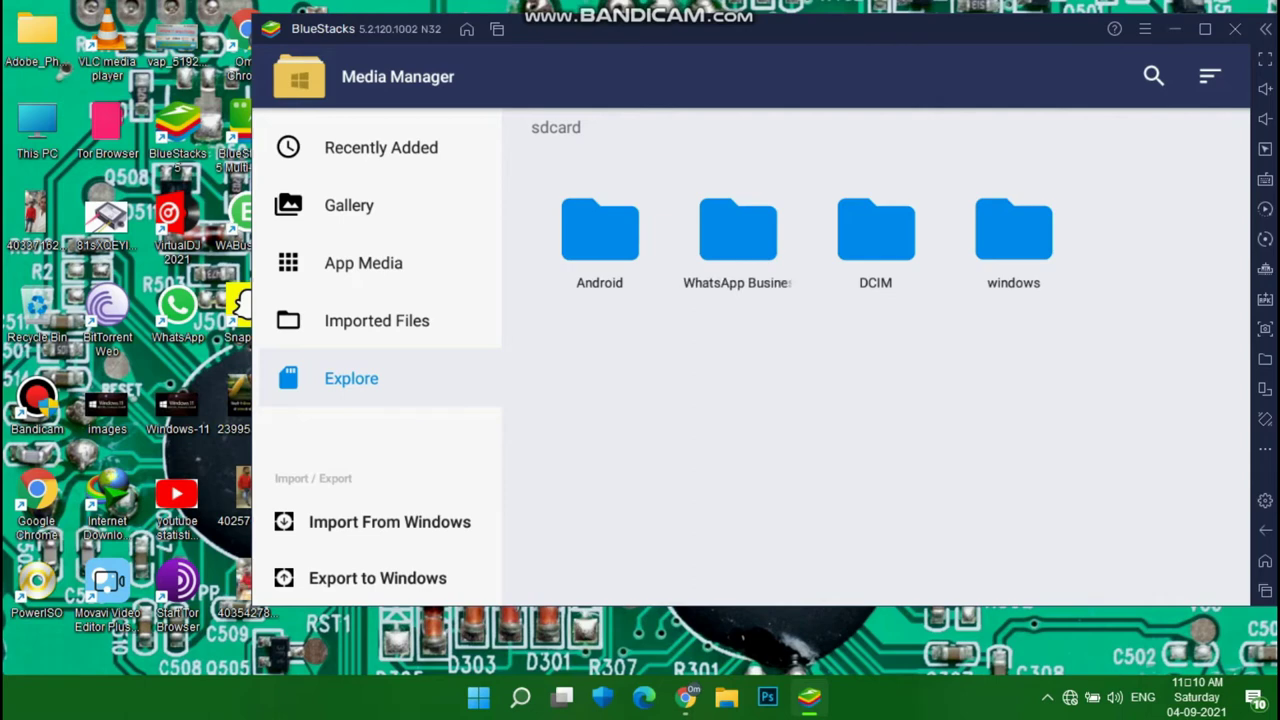
left_click(738, 243)
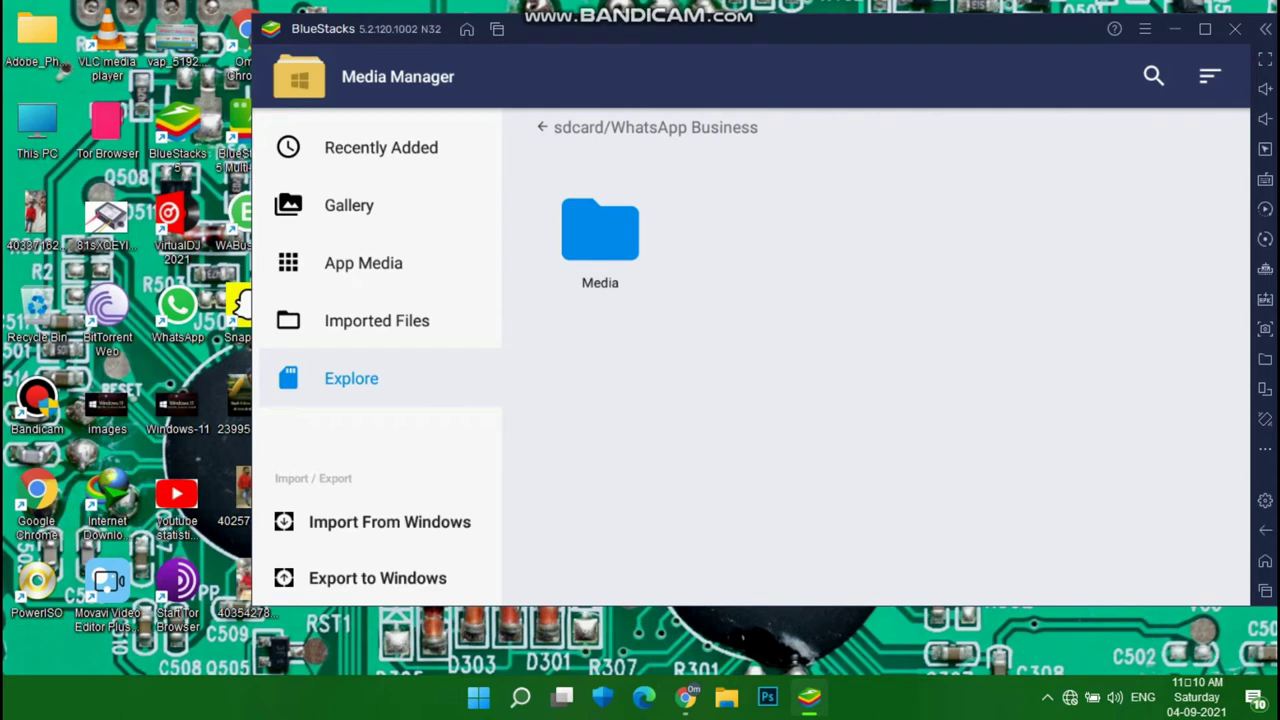
left_click(600, 230)
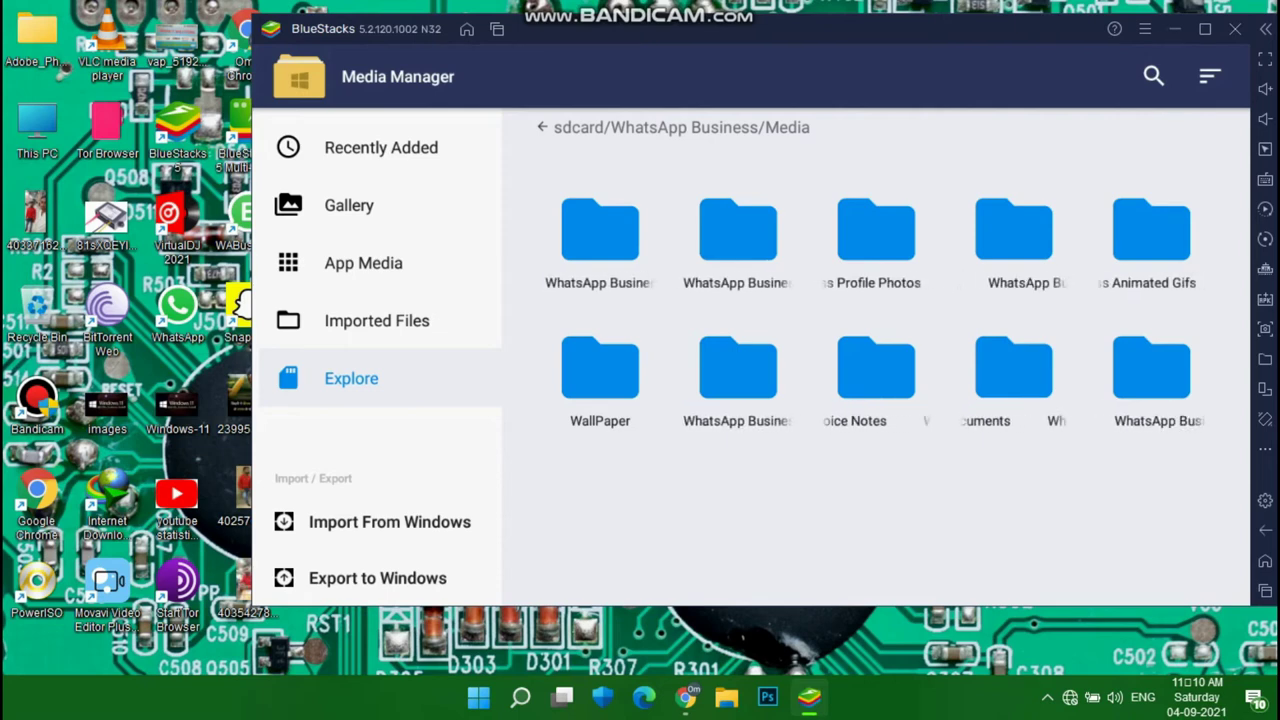
left_click(1013, 372)
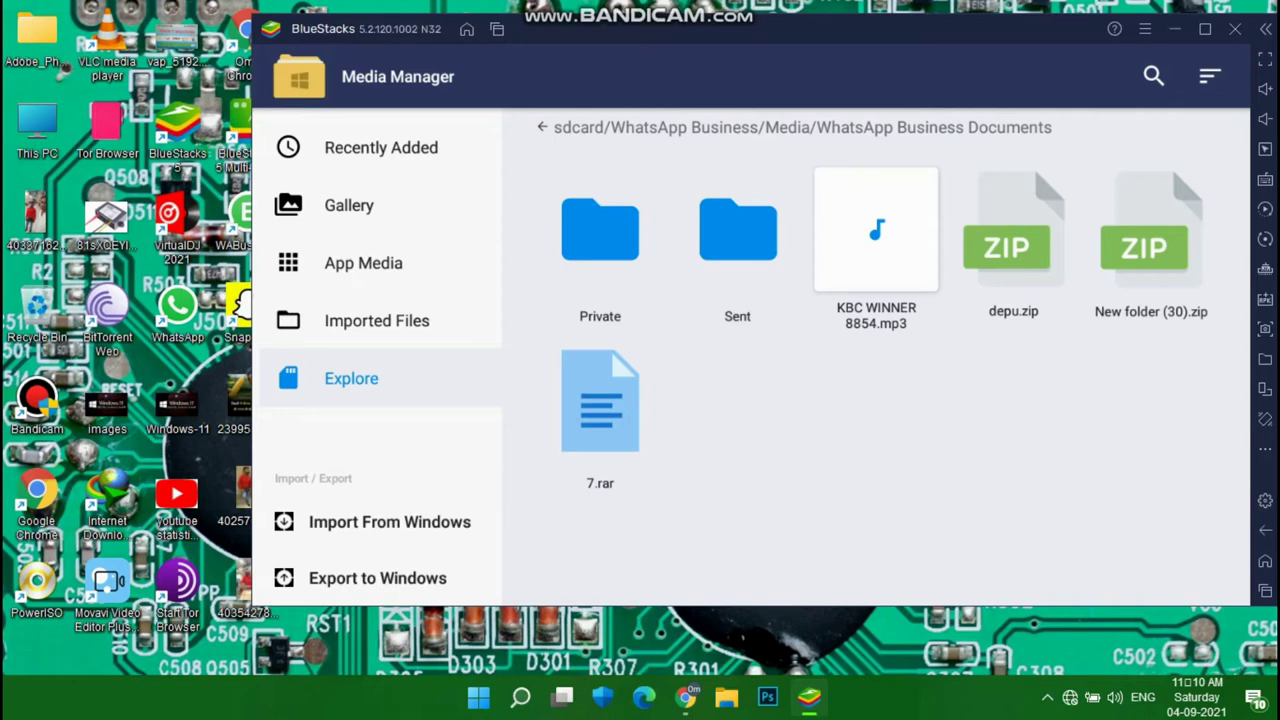
Start an export to Windows and select the 7.rar file for it
left_click(600, 402)
left_click(600, 402)
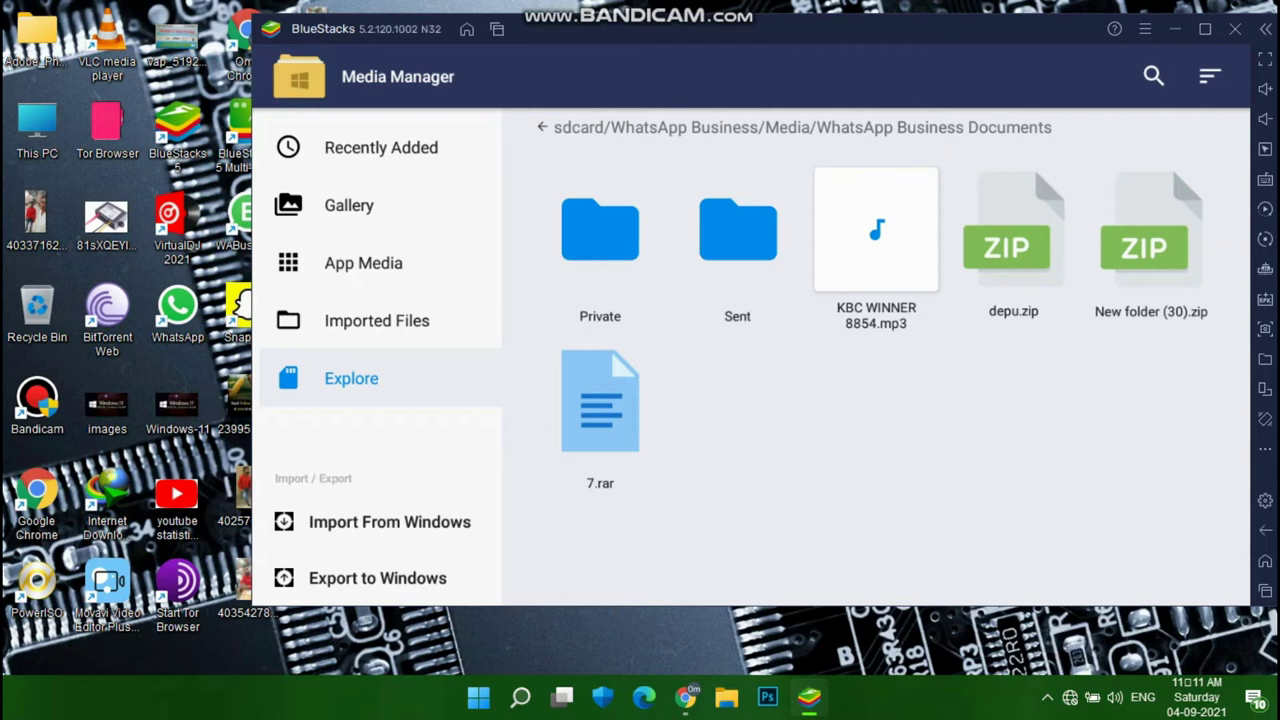
left_click(377, 578)
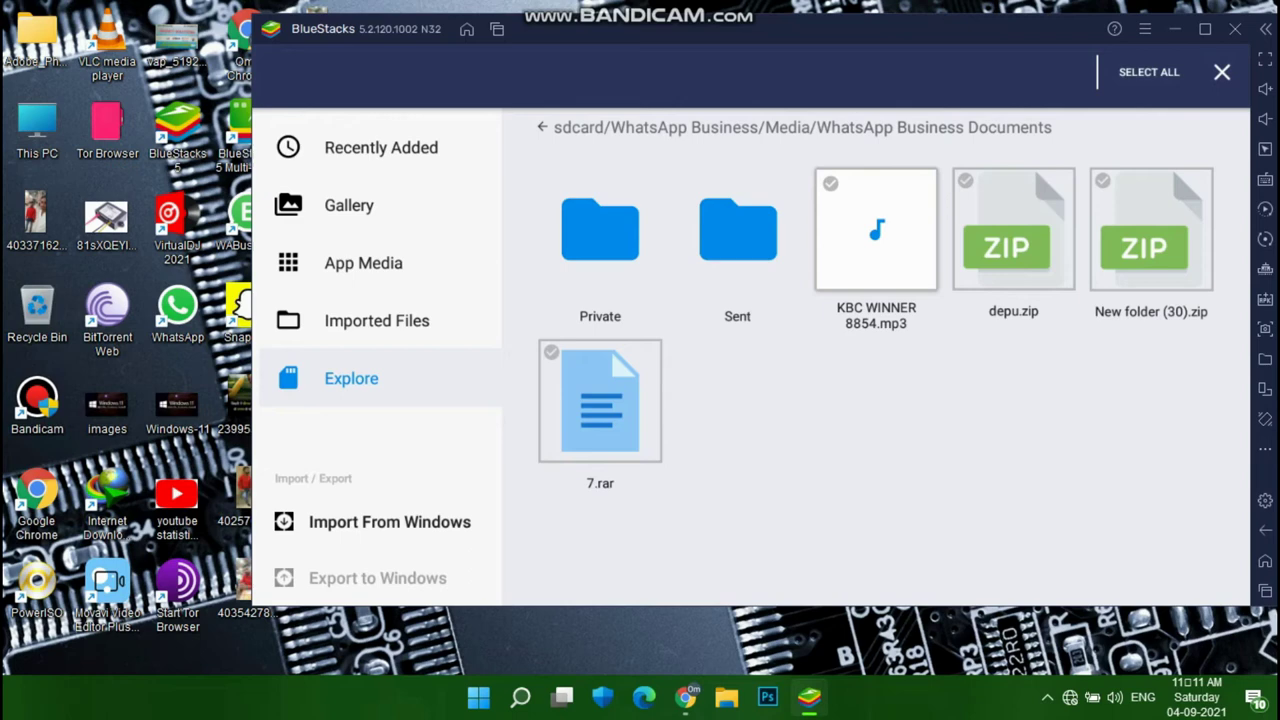
left_click(600, 400)
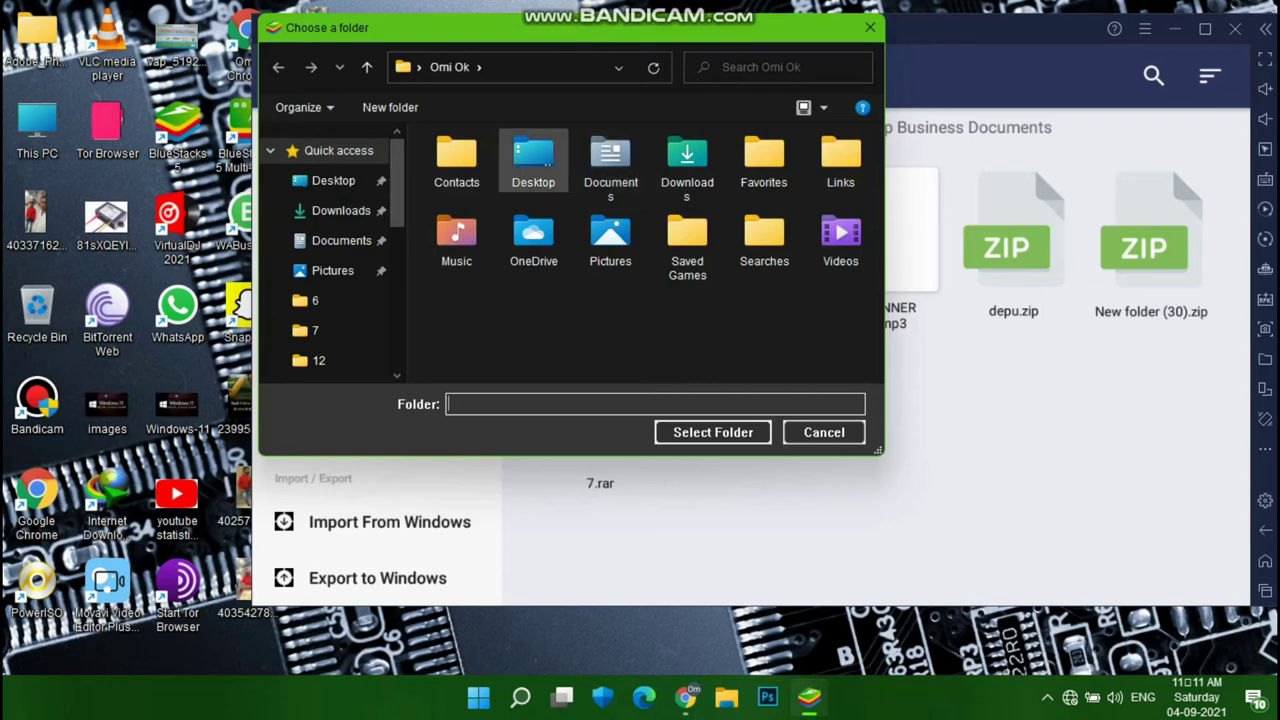
Create a folder named om on the Desktop and export the file into it
left_click(333, 180)
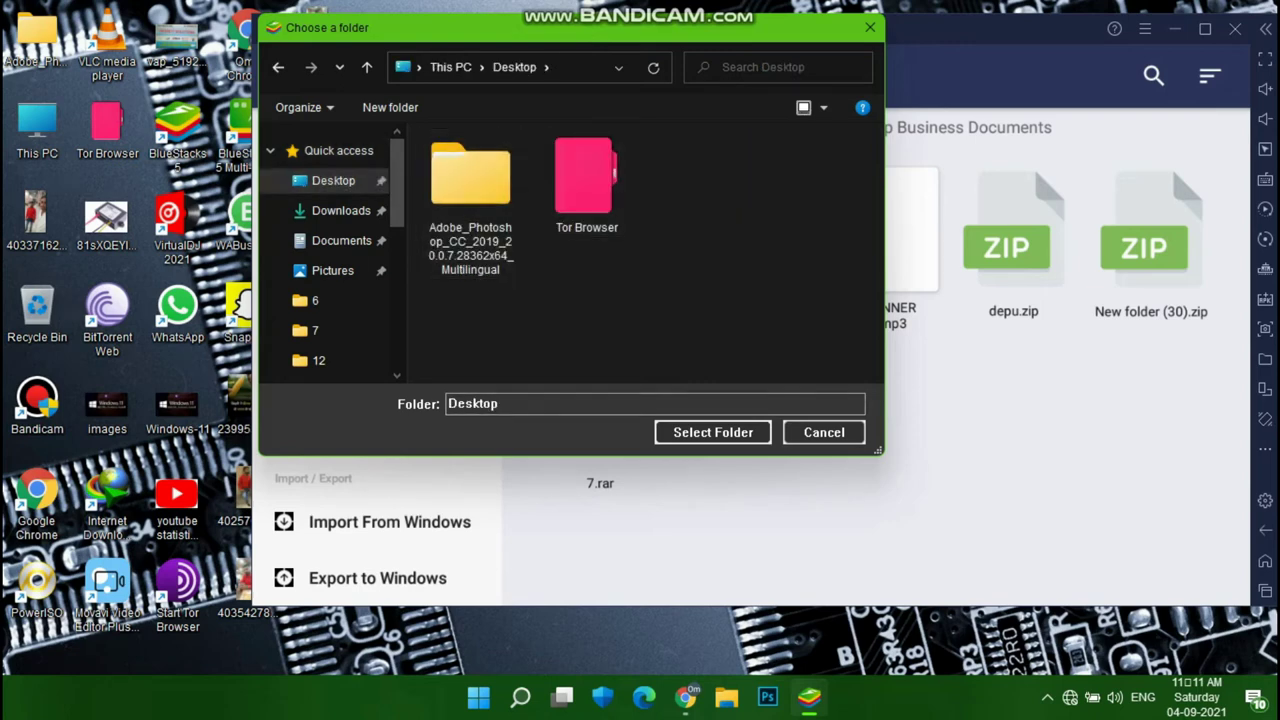
key("ctrl+shift+n")
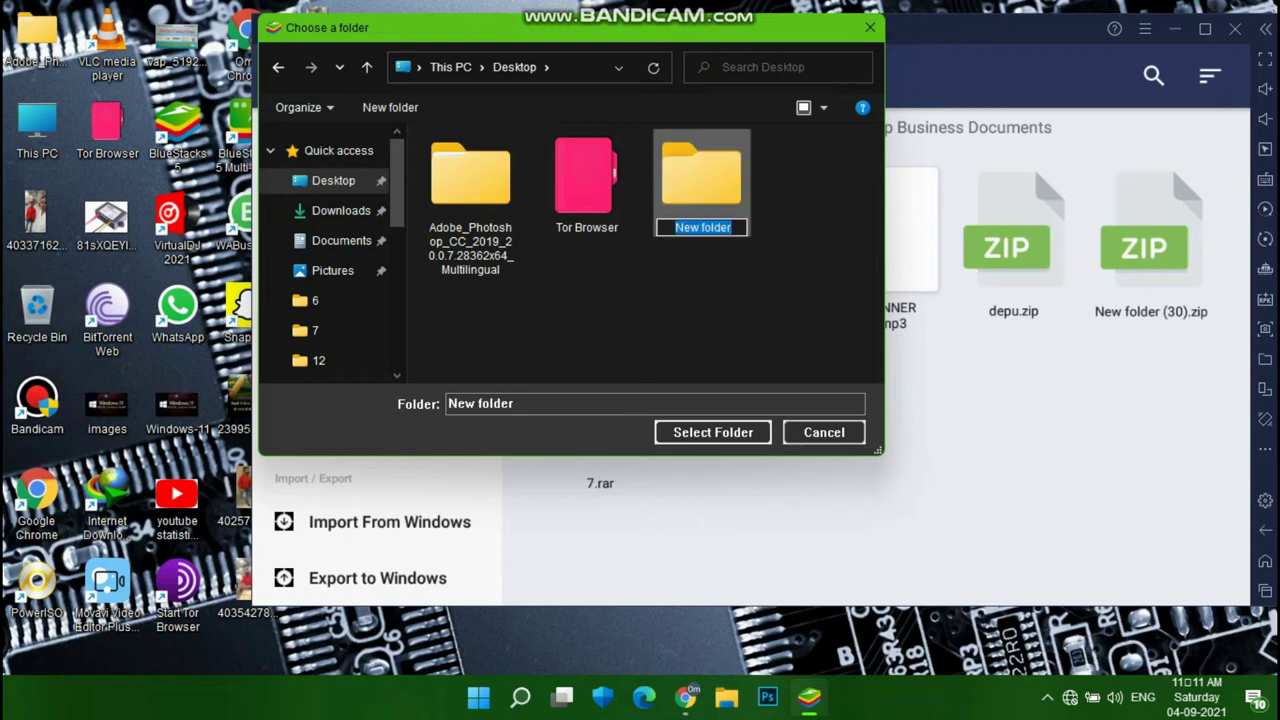
type("om")
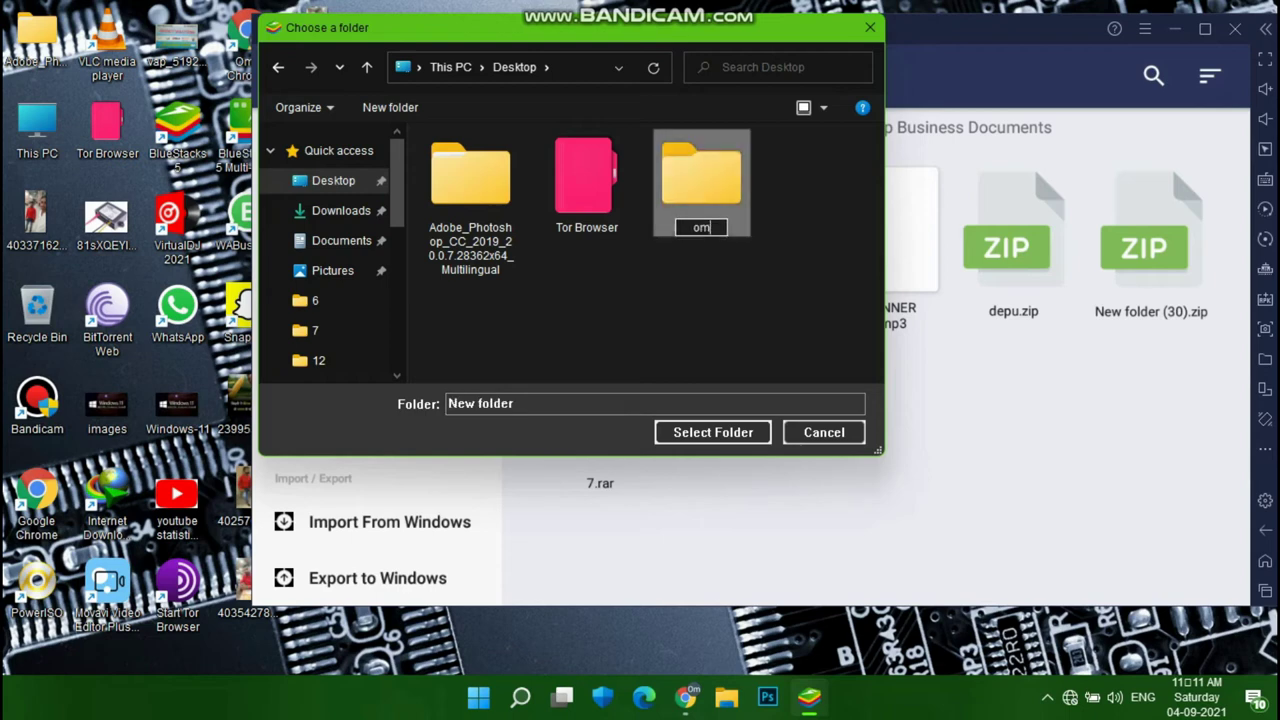
key("Return")
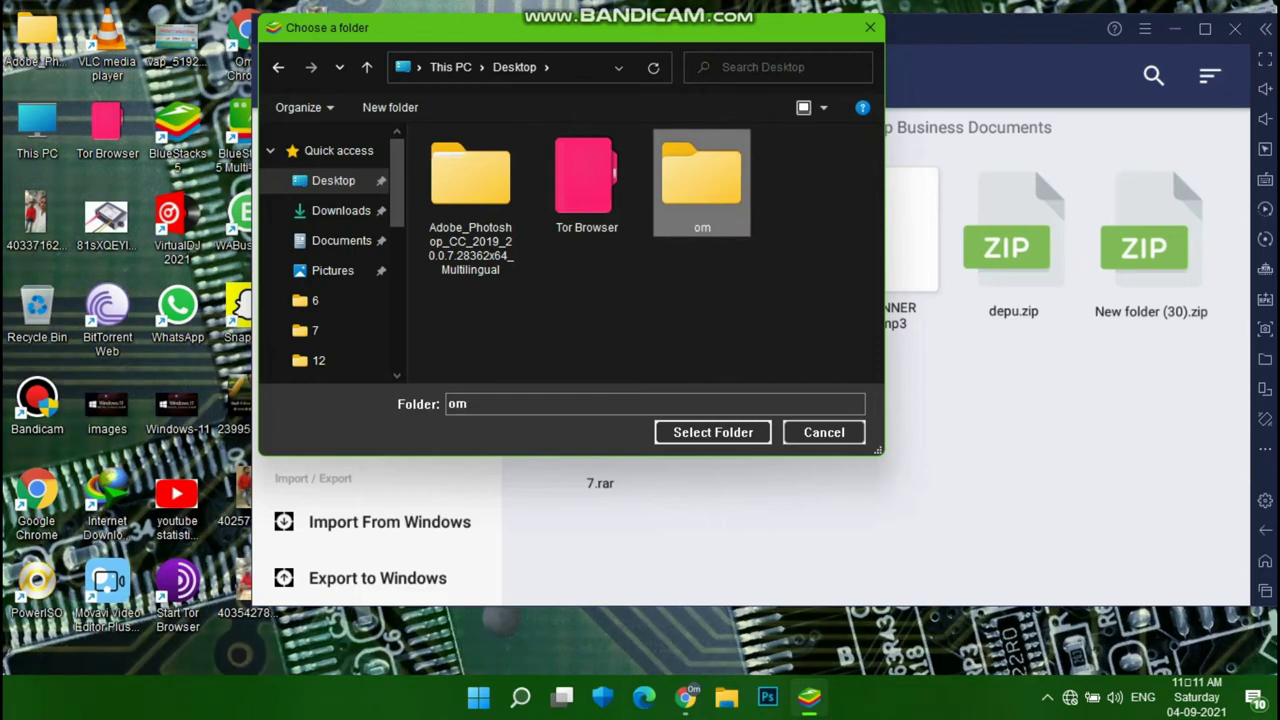
key("Return")
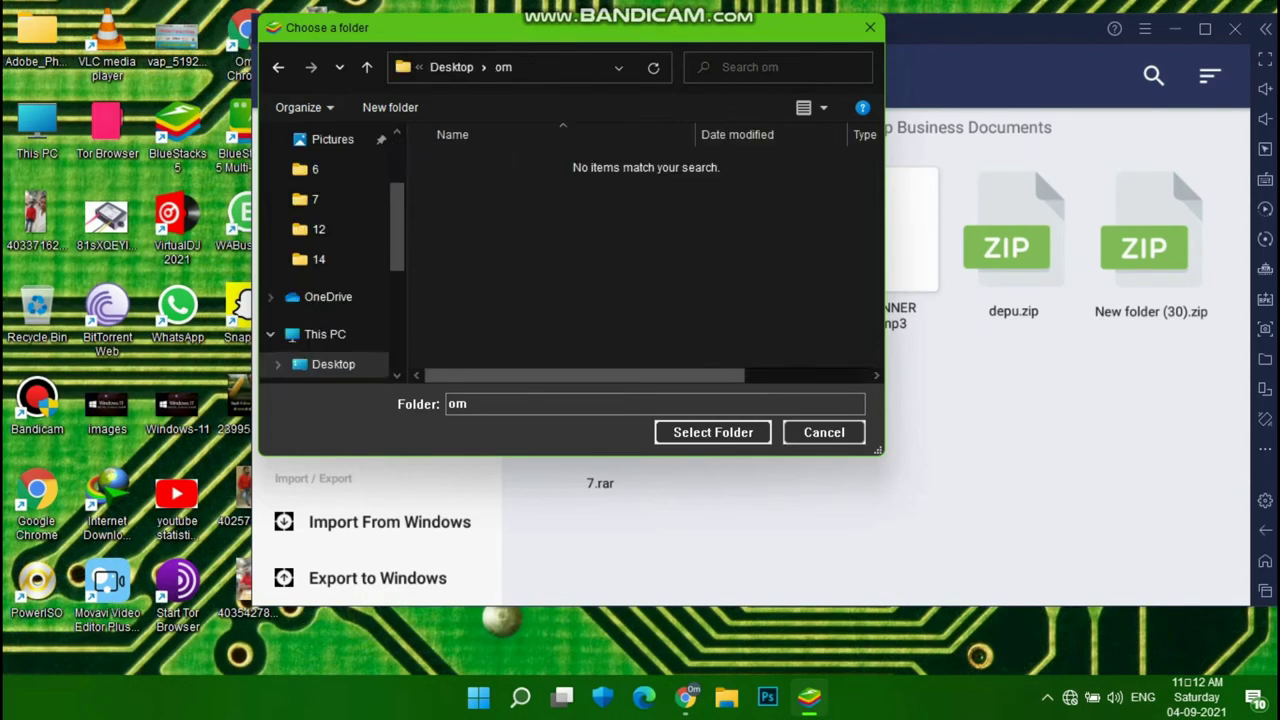
key("Tab")
key("Return")
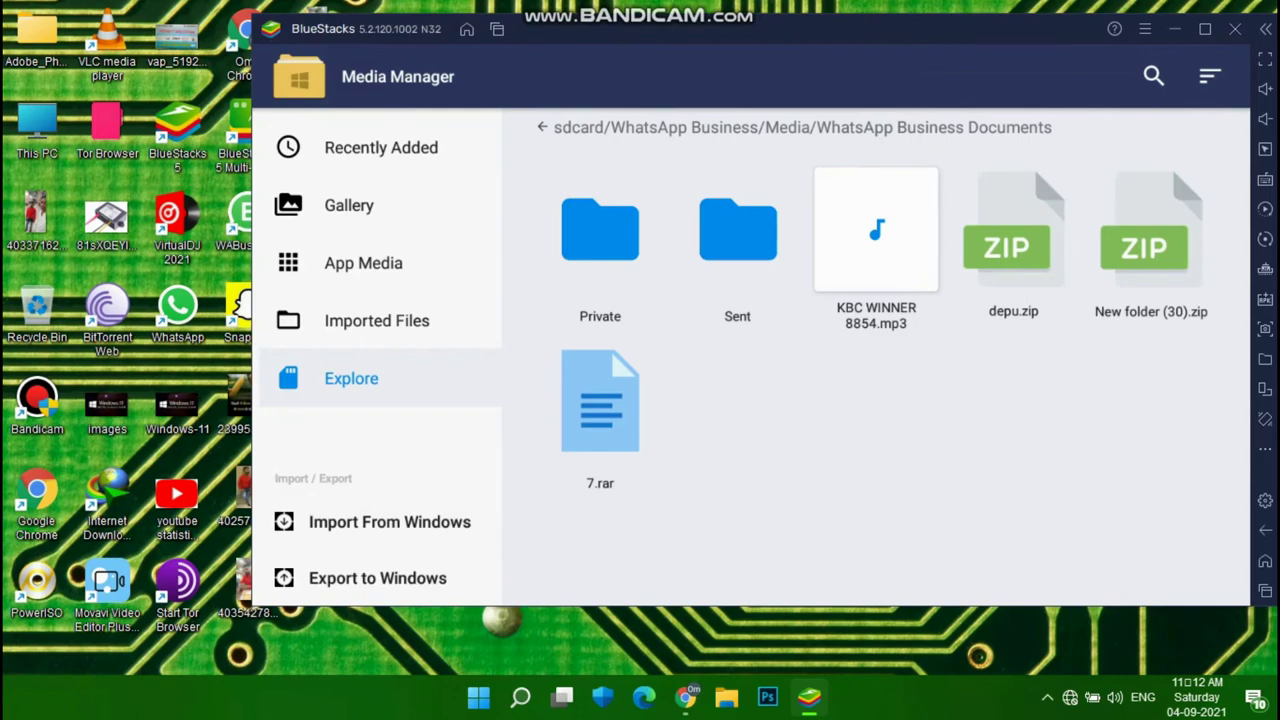
Minimize BlueStacks, refresh the desktop and open the om folder
left_click(1175, 29)
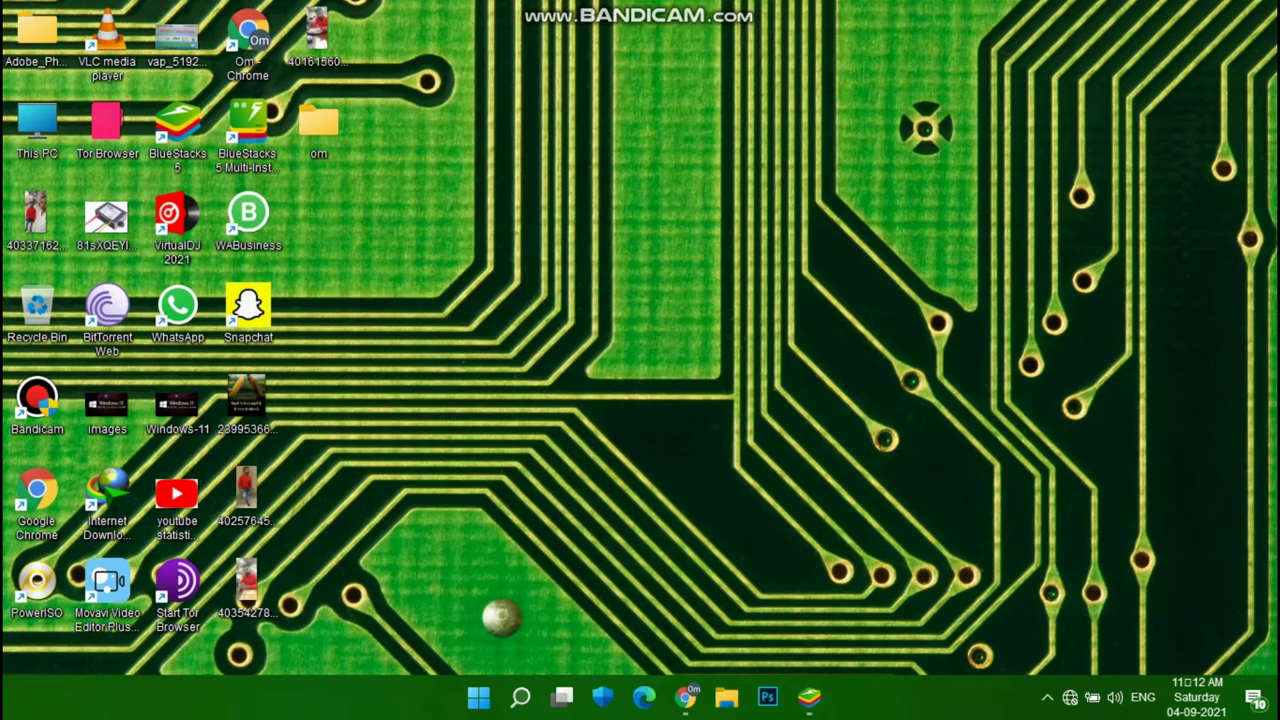
right_click(625, 184)
left_click(672, 240)
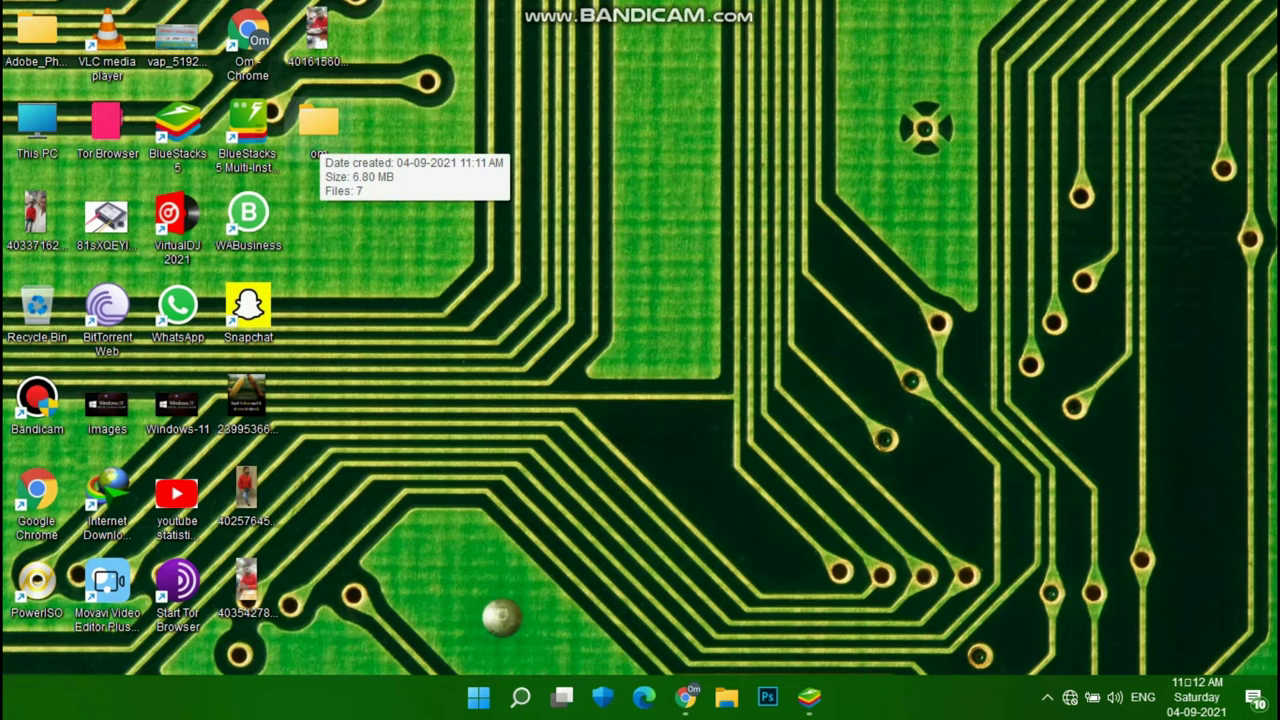
double_click(318, 125)
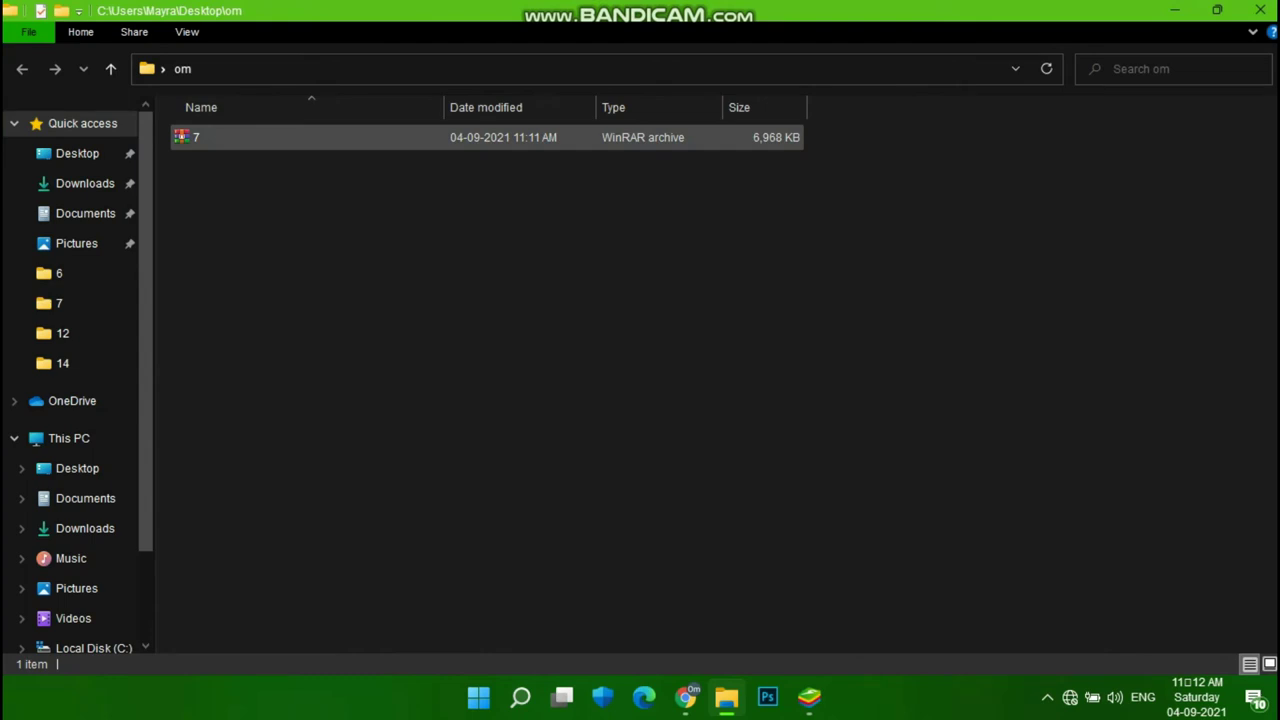
Extract the 7 WinRAR archive into its own folder 7 inside om
left_click(318, 137)
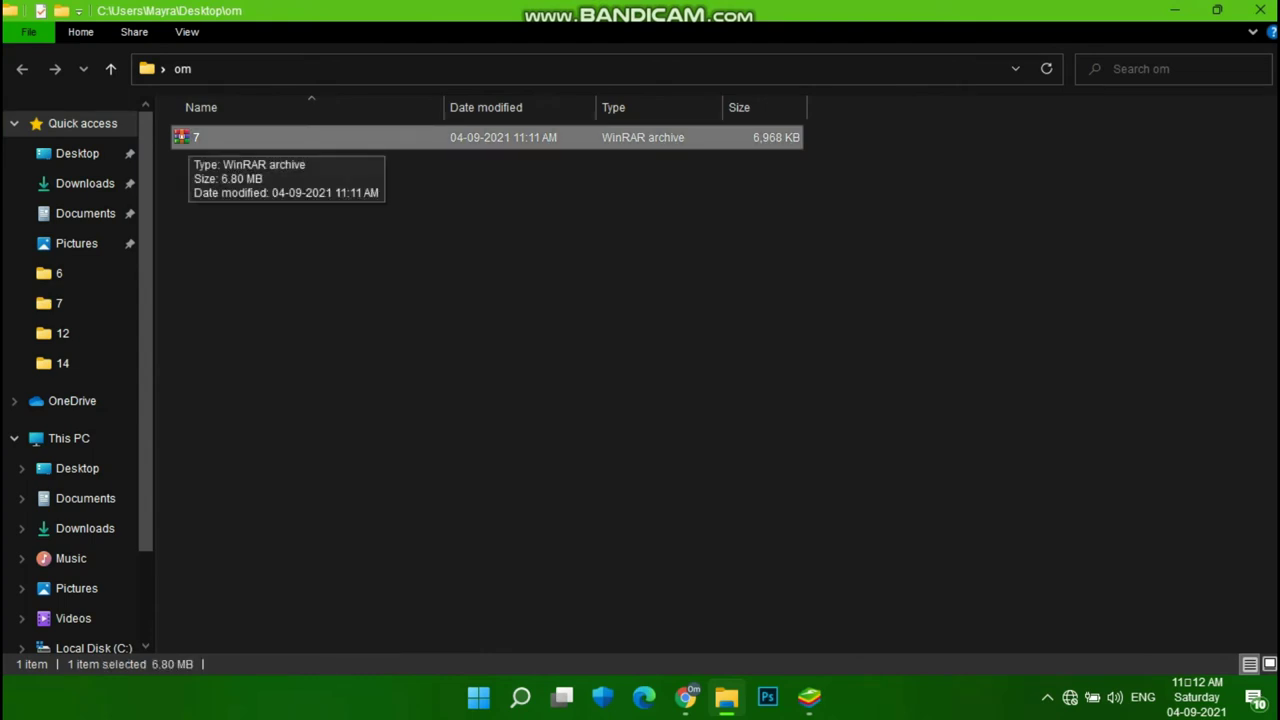
right_click(189, 137)
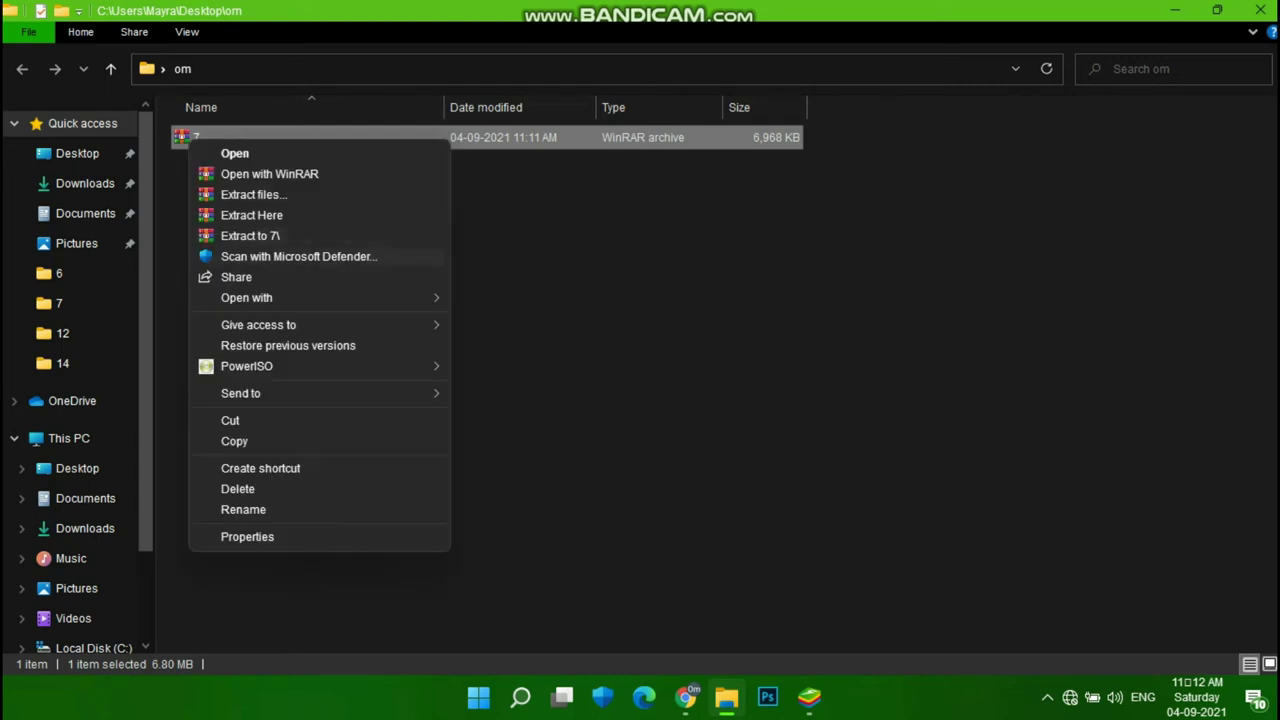
left_click(250, 235)
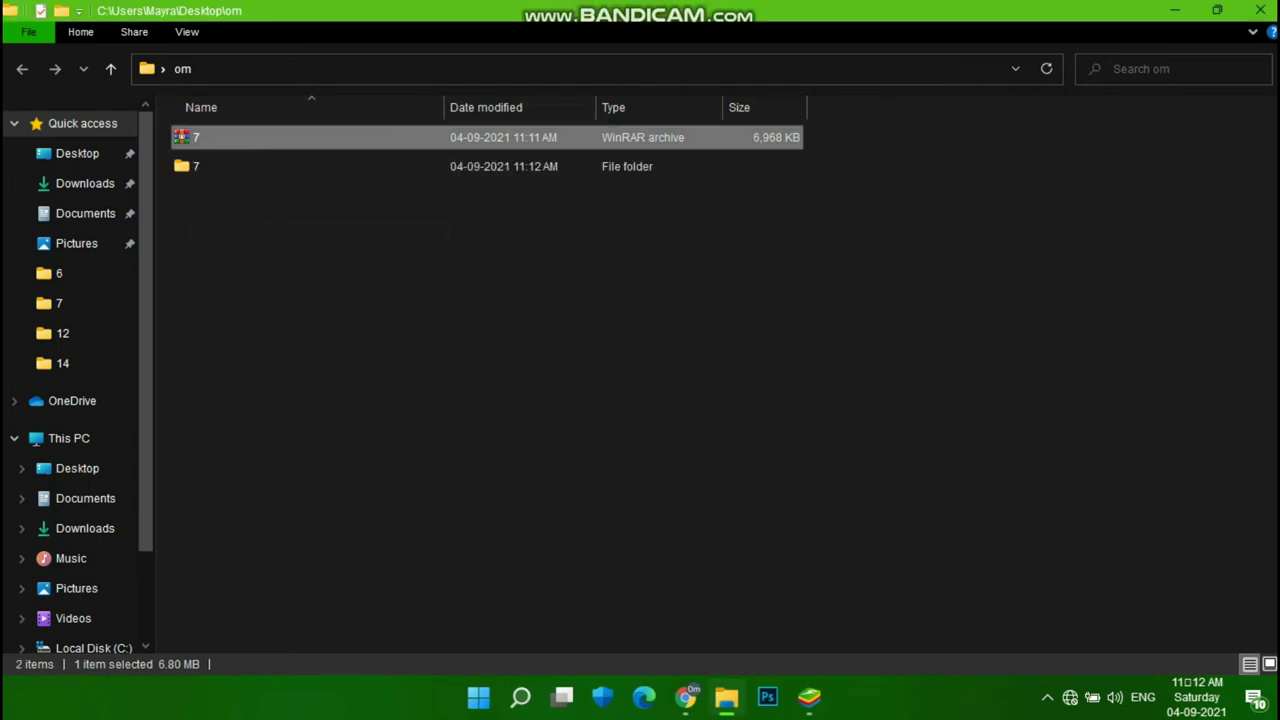
Check the images in the extracted 7\7 folder, go back to the om folder and close File Explorer
double_click(195, 166)
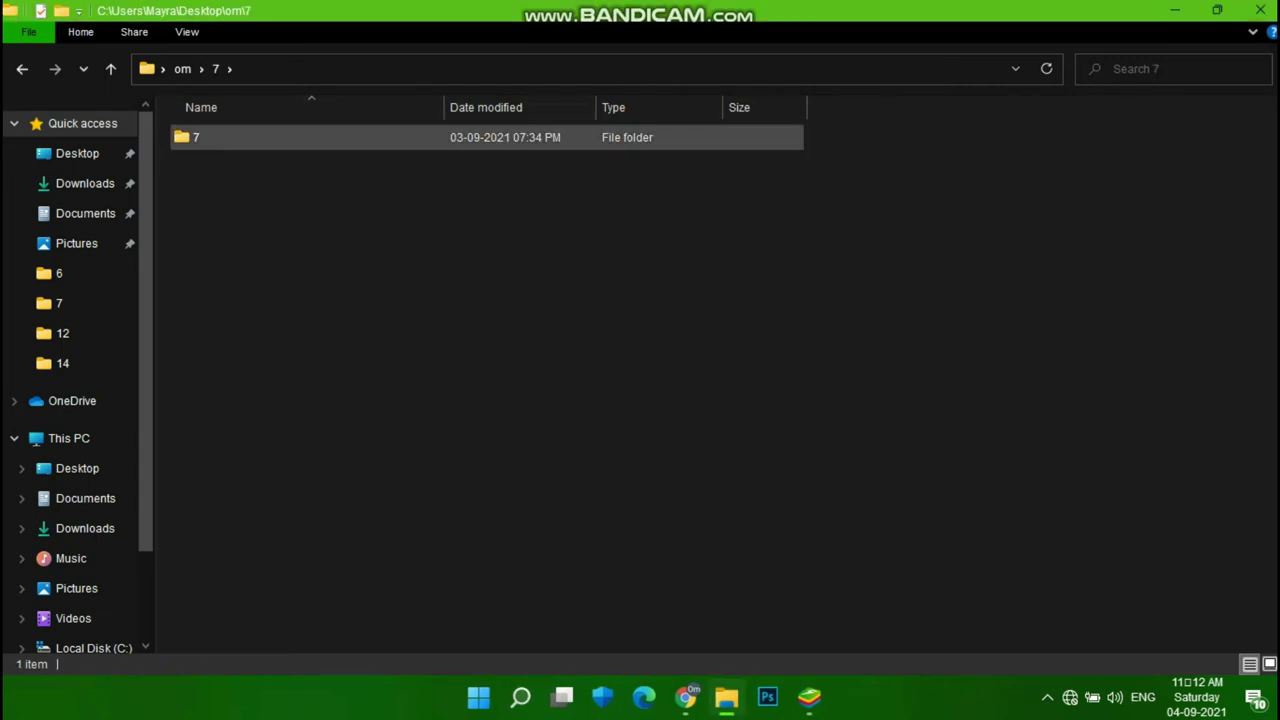
double_click(318, 137)
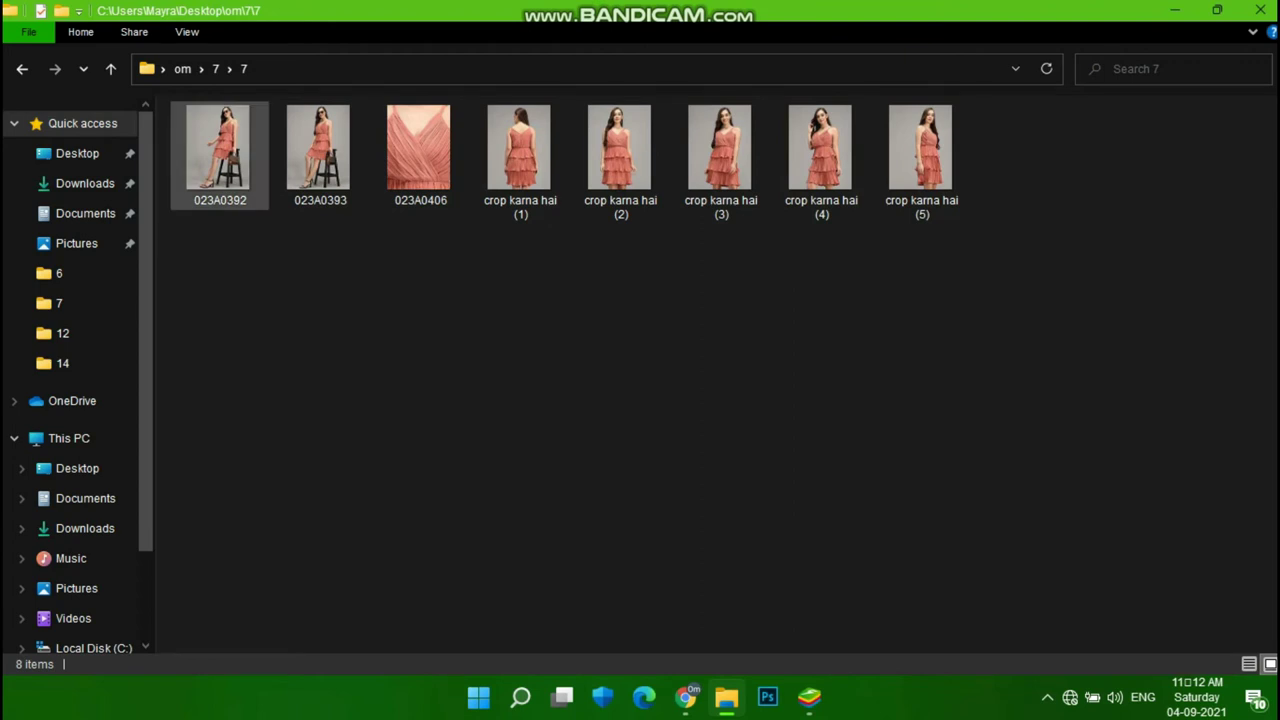
left_click(215, 68)
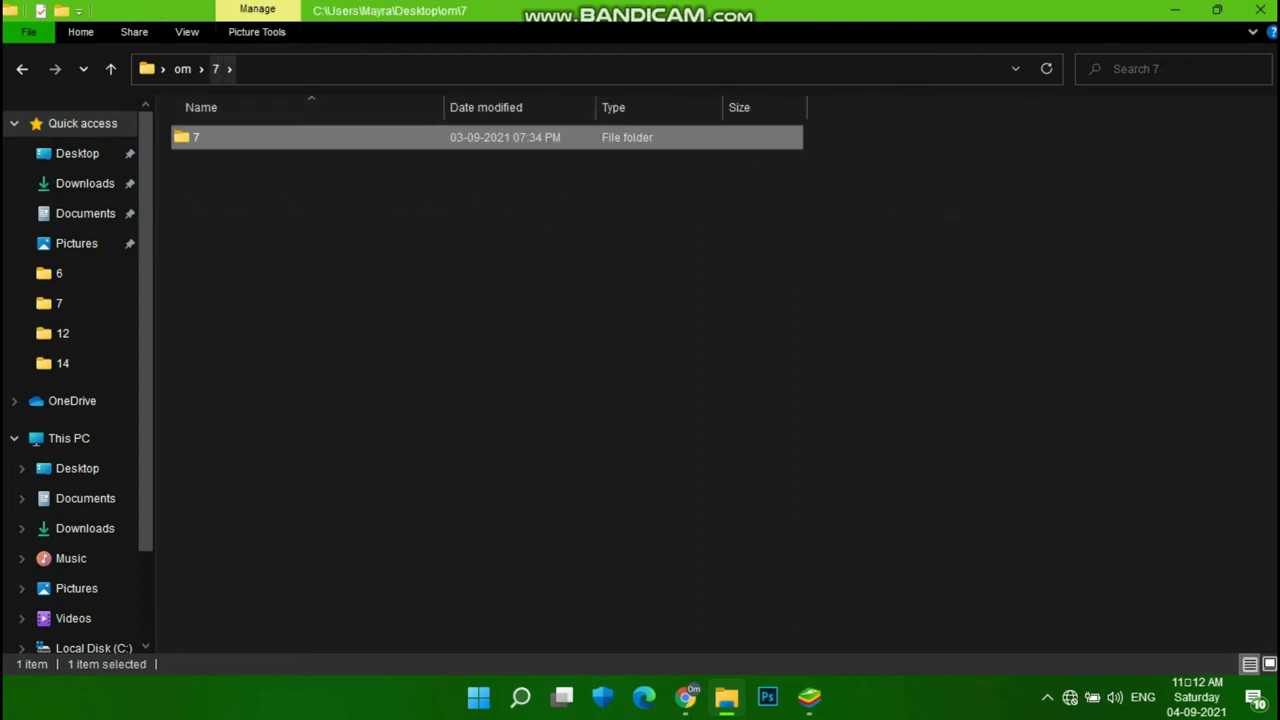
left_click(182, 68)
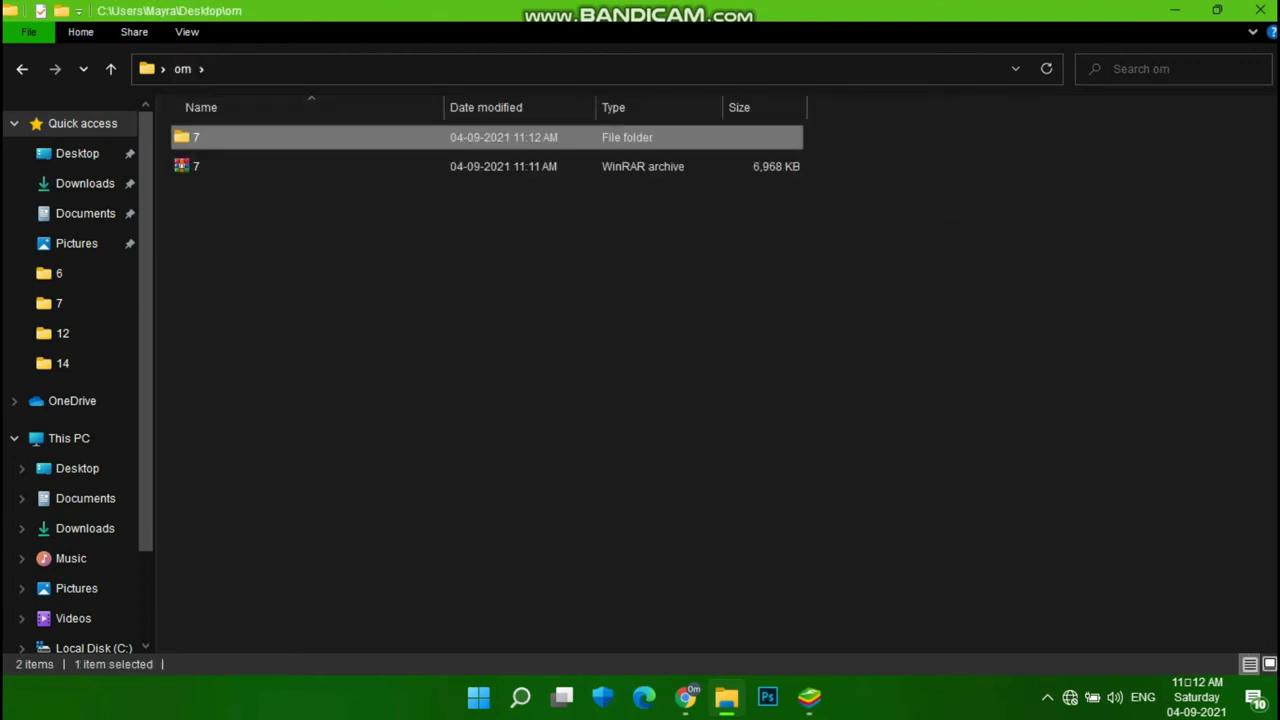
left_click(1260, 10)
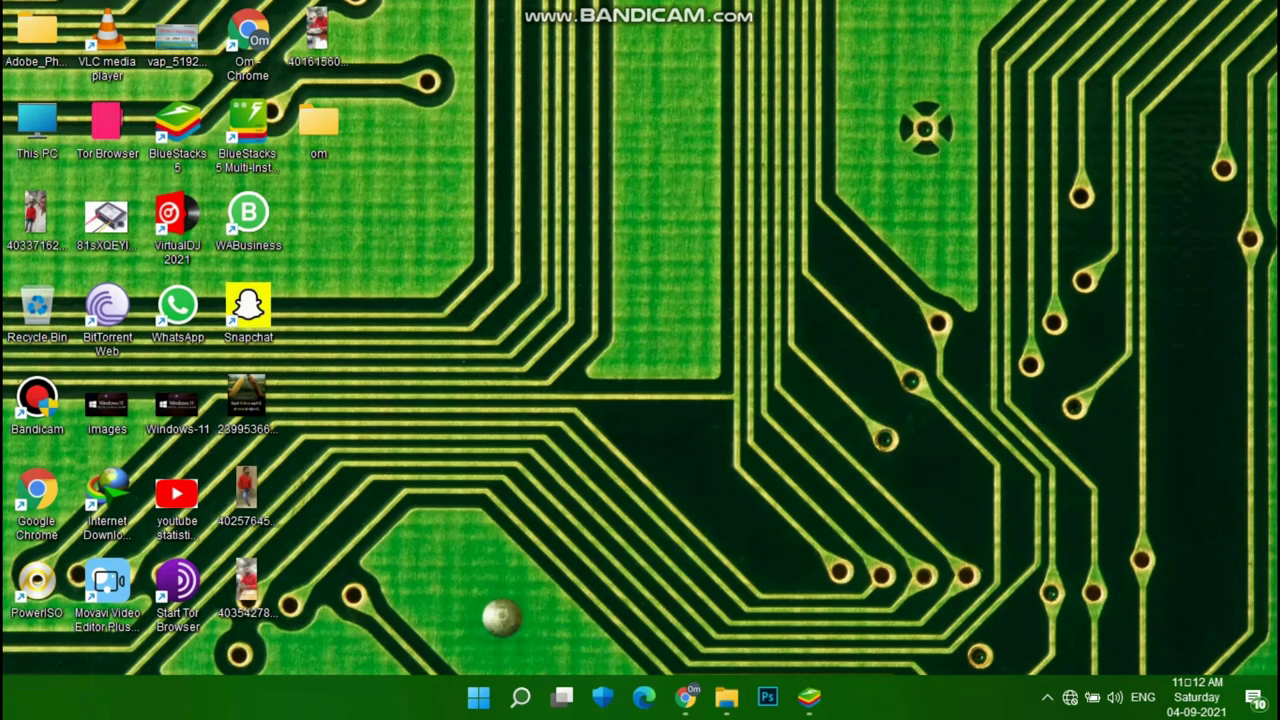
right_click(623, 121)
left_click(674, 175)
right_click(661, 158)
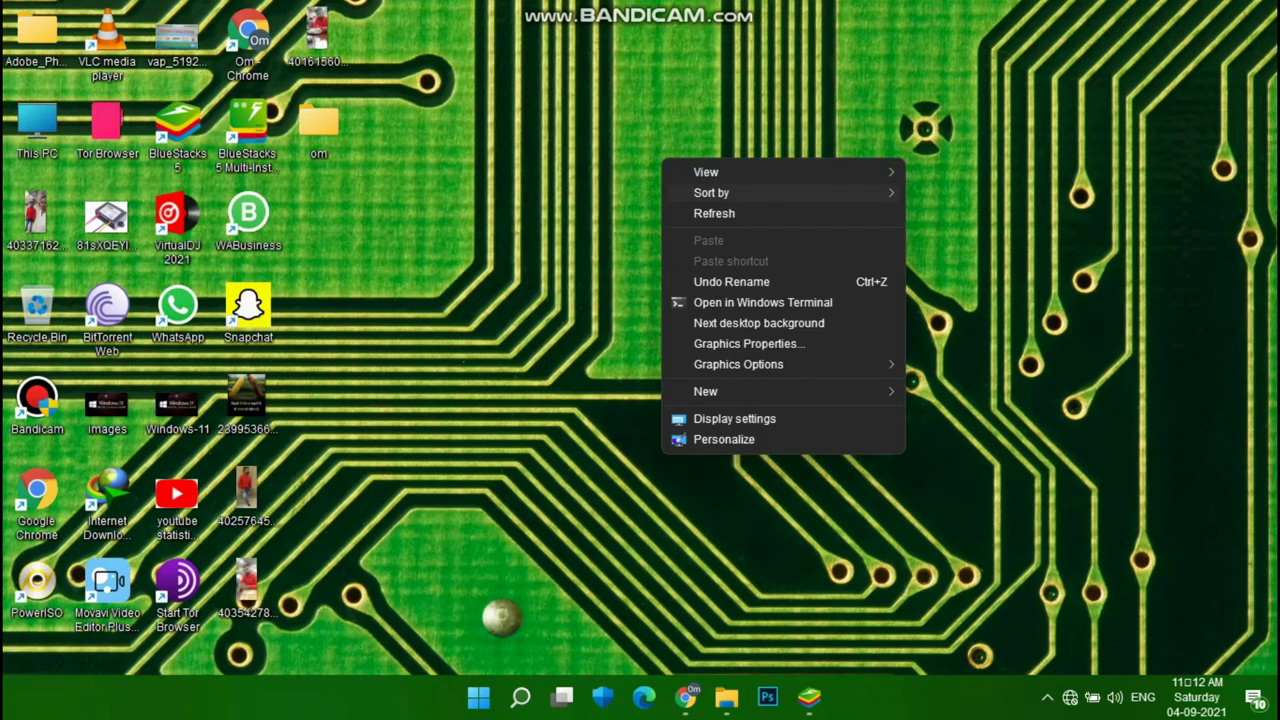
left_click(712, 213)
right_click(646, 139)
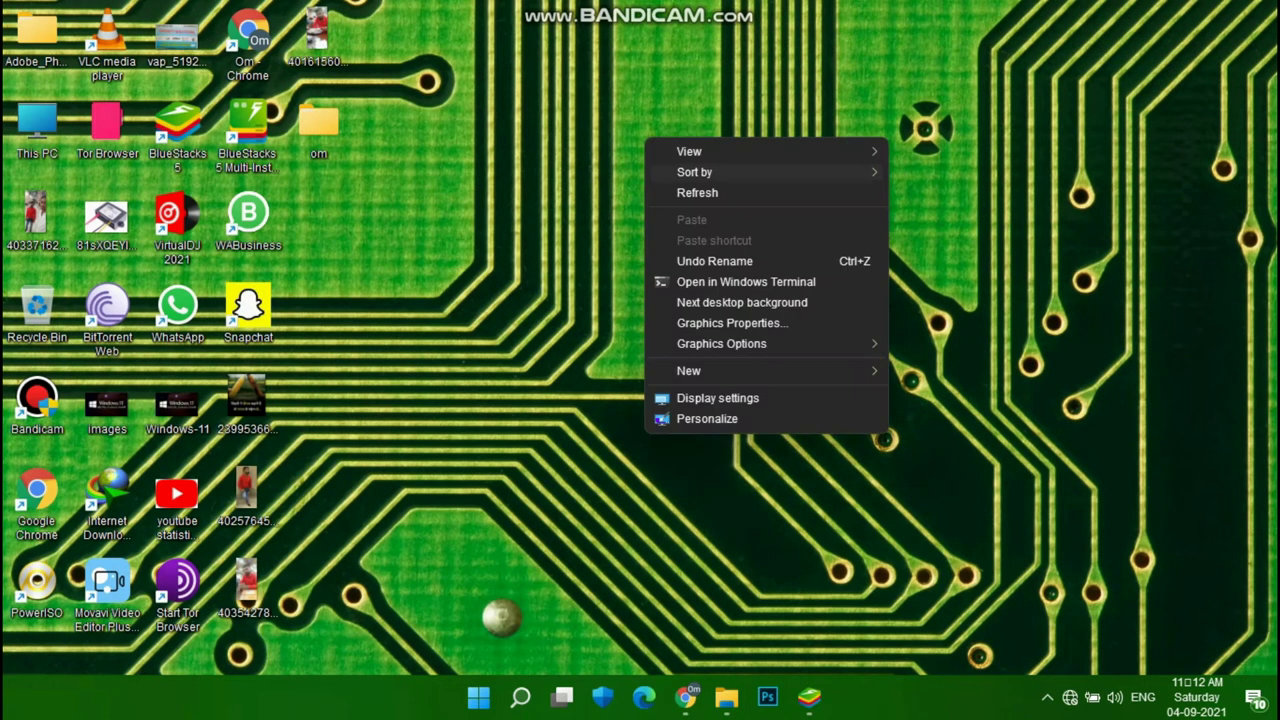
left_click(697, 192)
right_click(627, 190)
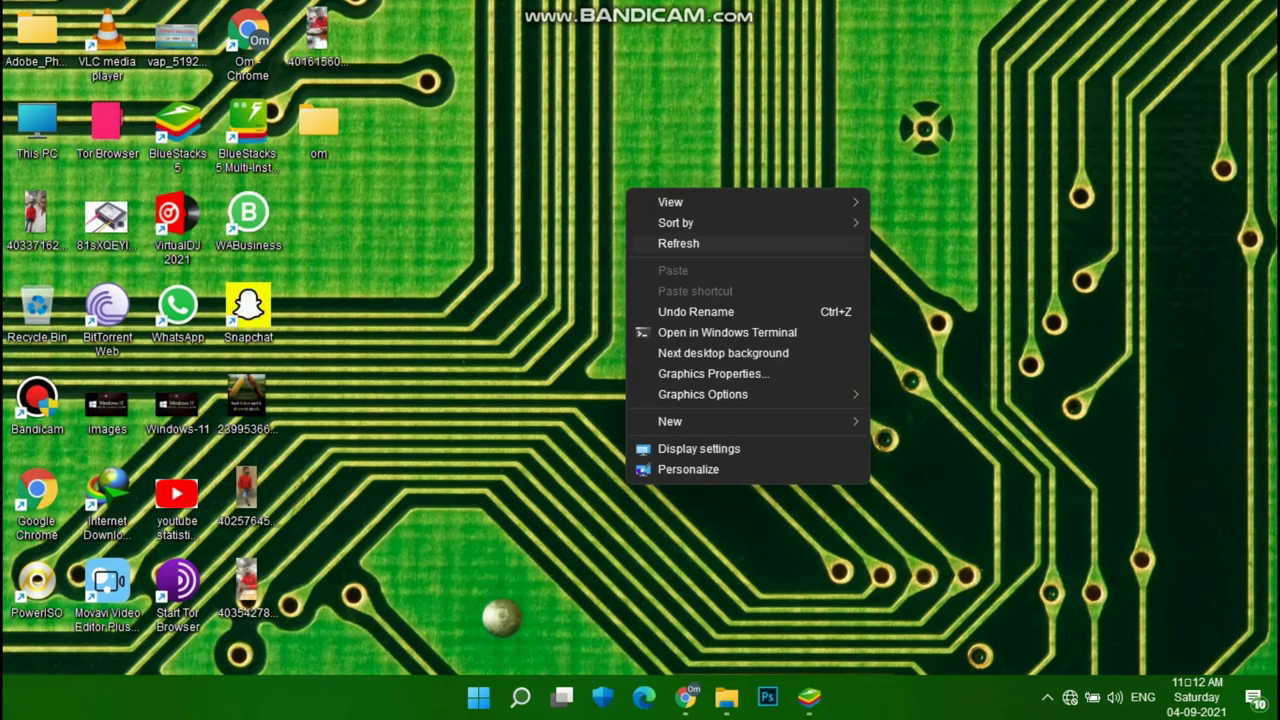
left_click(690, 243)
right_click(664, 180)
left_click(716, 233)
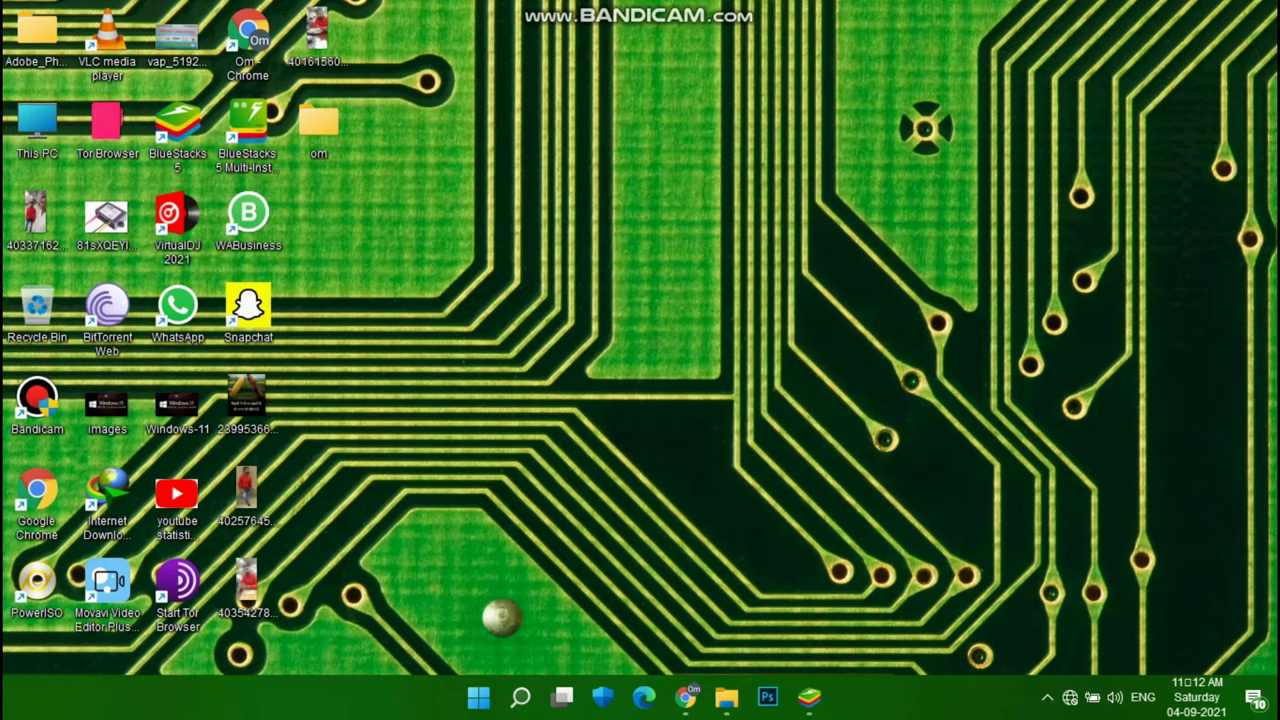
Switch to BlueStacks and import the image 81sXQEYlk1L._AC_SL1500_ from the Windows Desktop into Media Manager
left_click(809, 697)
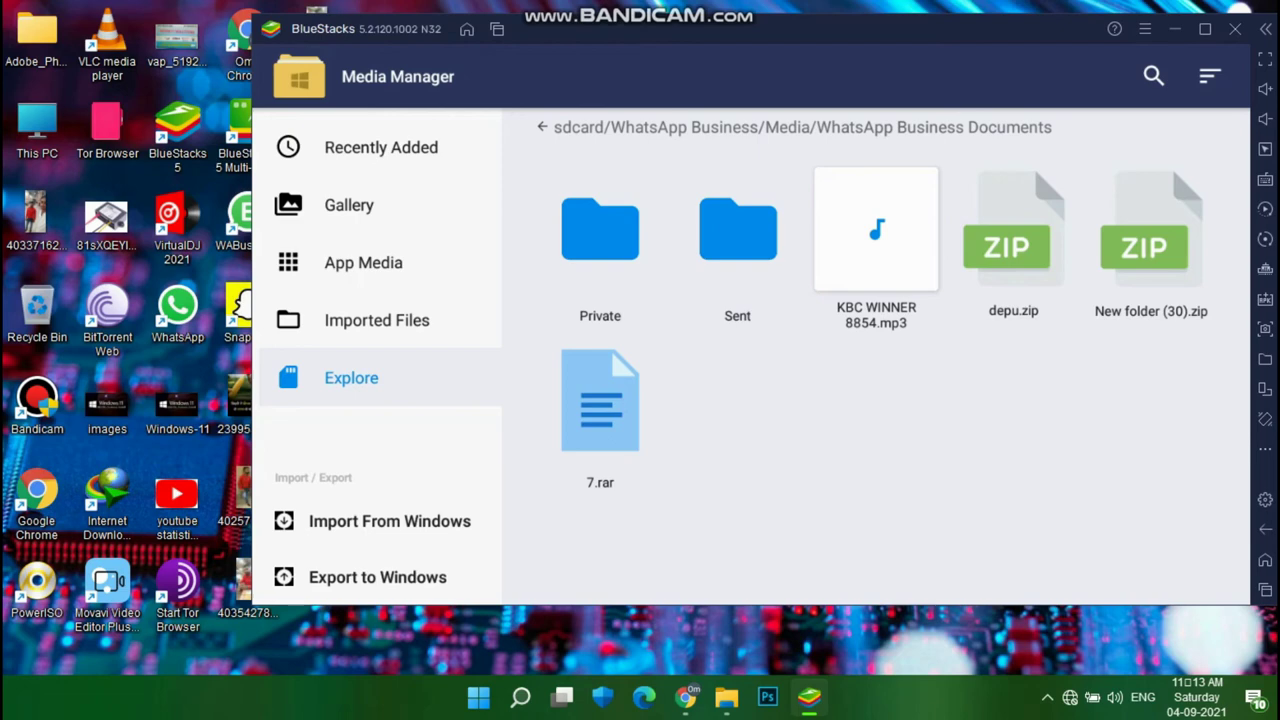
left_click(389, 521)
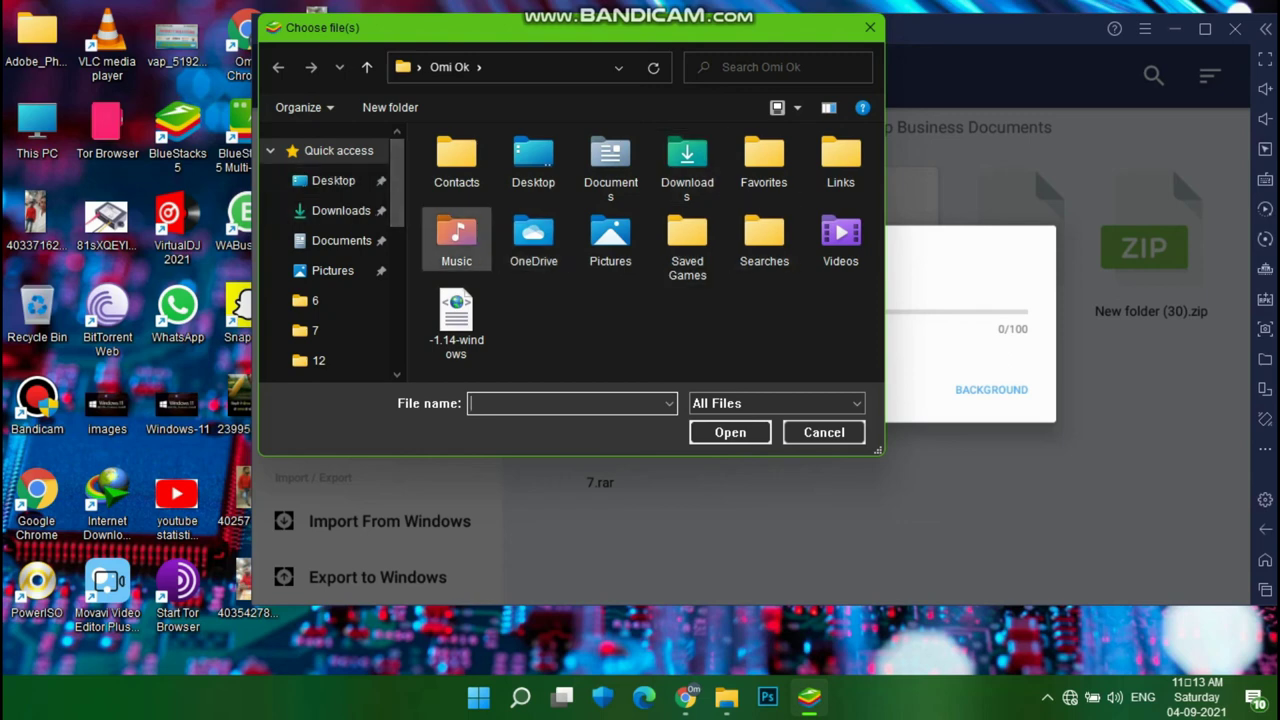
scroll(330, 255, "down", 3)
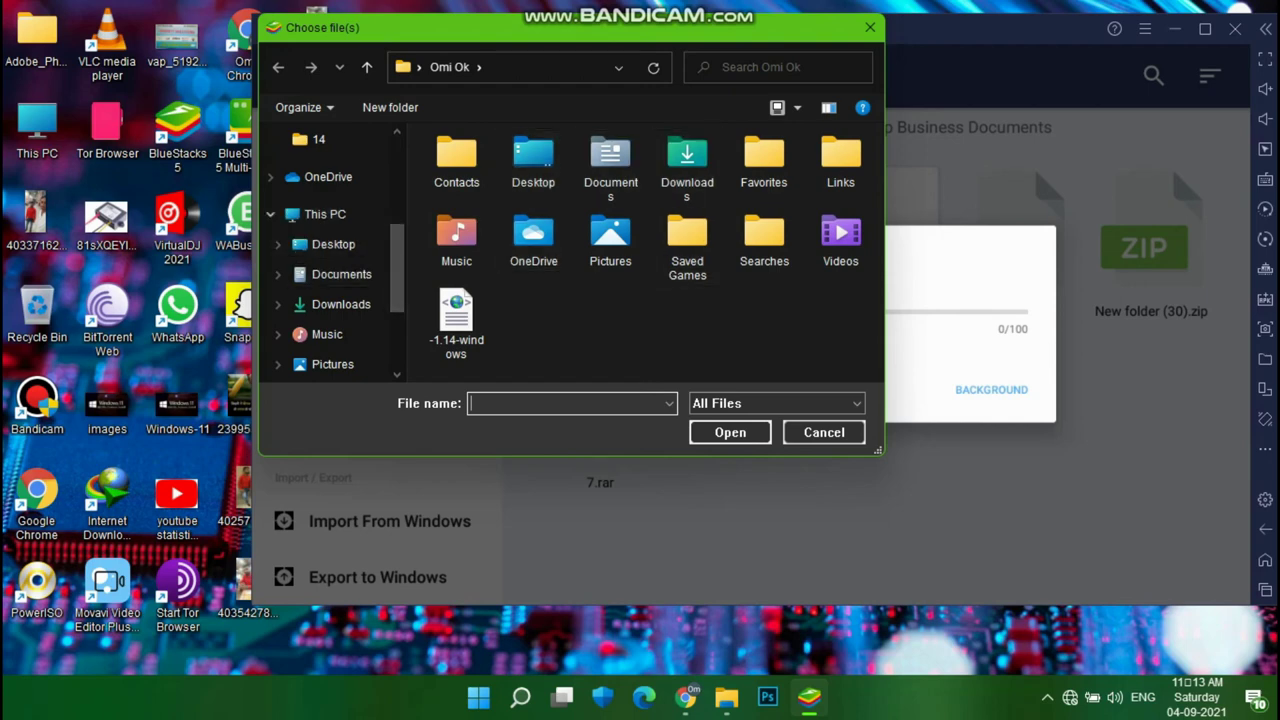
left_click(333, 244)
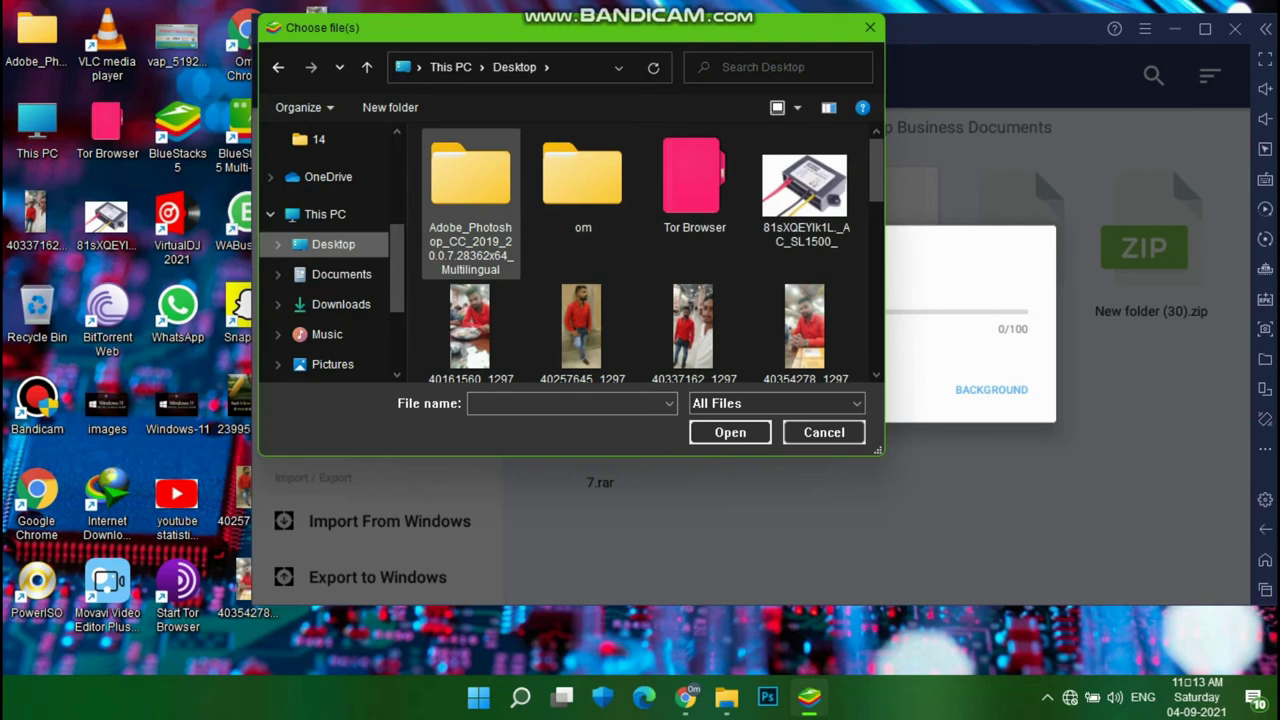
scroll(694, 300, "down", 1)
scroll(790, 180, "up", 1)
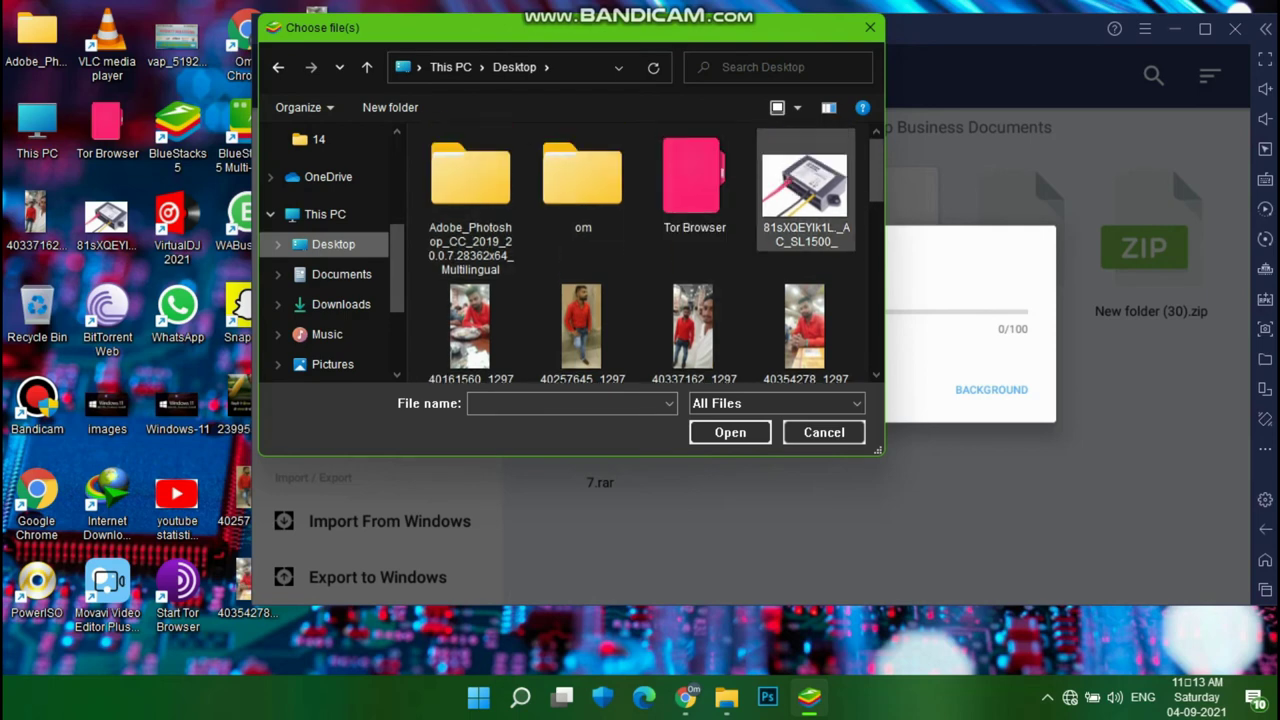
left_click(804, 190)
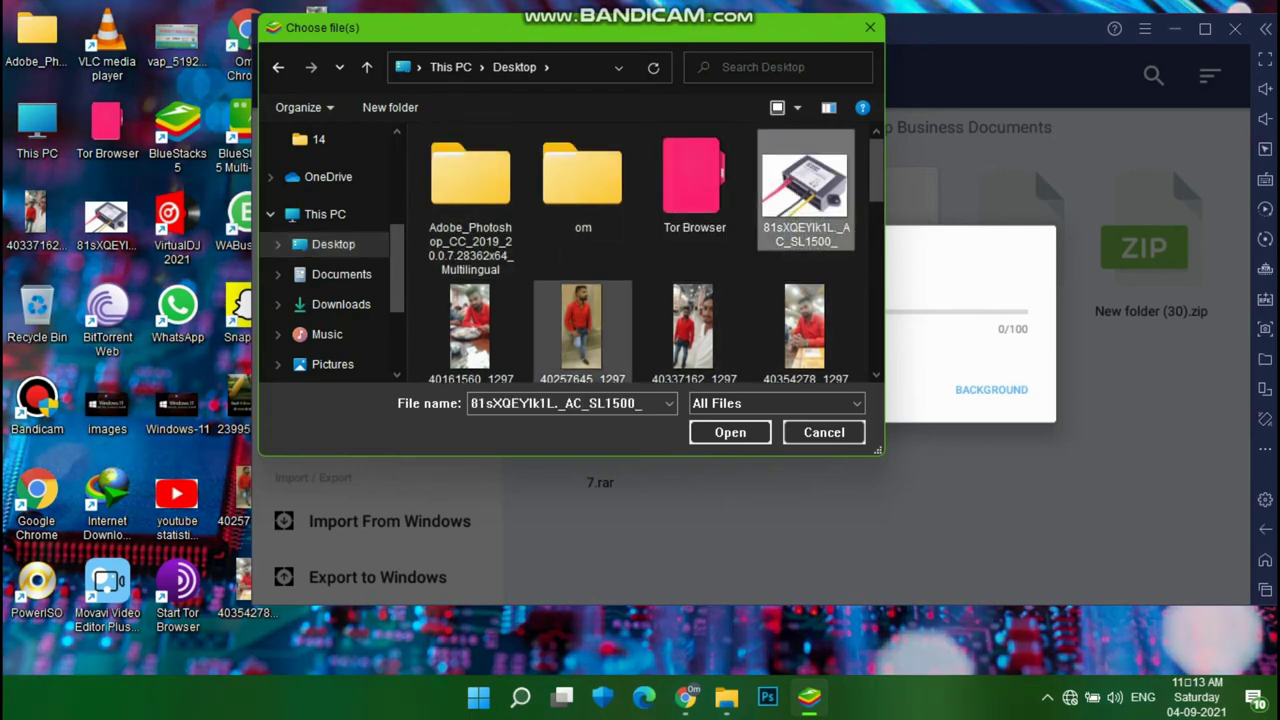
scroll(804, 250, "down", 1)
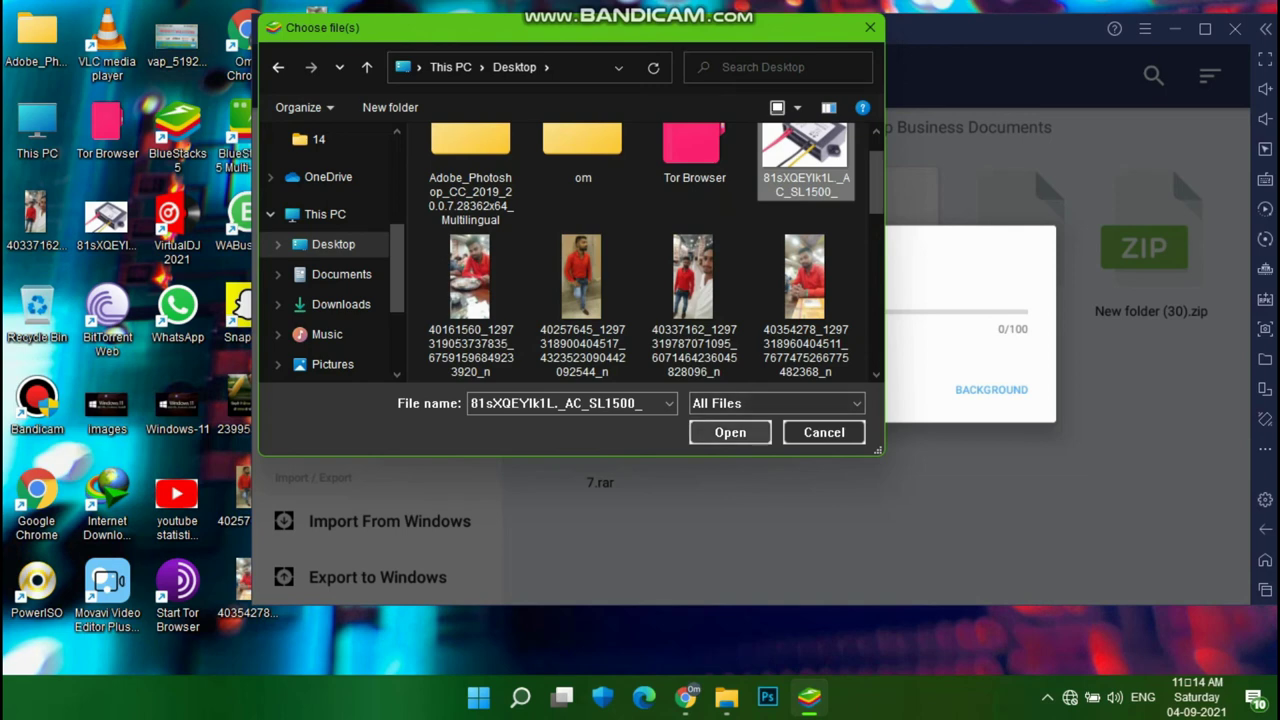
left_click(730, 432)
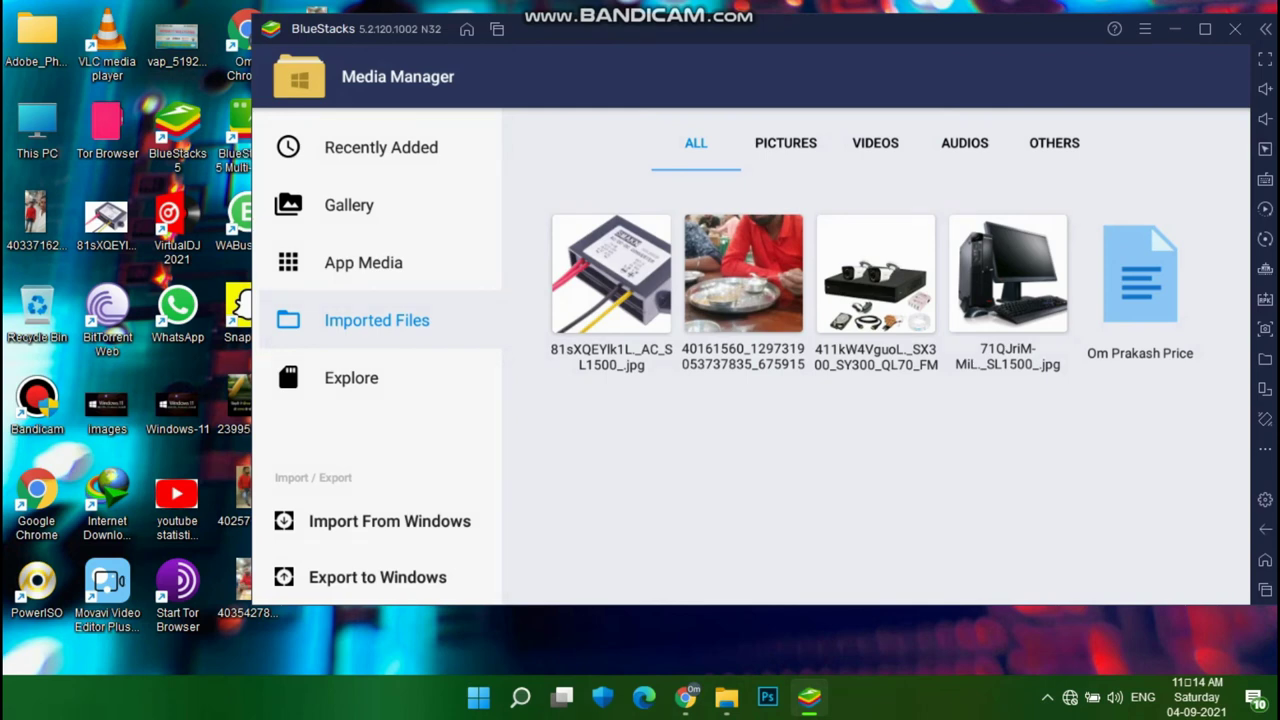
Share the imported 81sXQEYlk1L._AC_SL1500_.jpg image through WhatsApp Business with the first frequently contacted person, without a caption
left_click(611, 273)
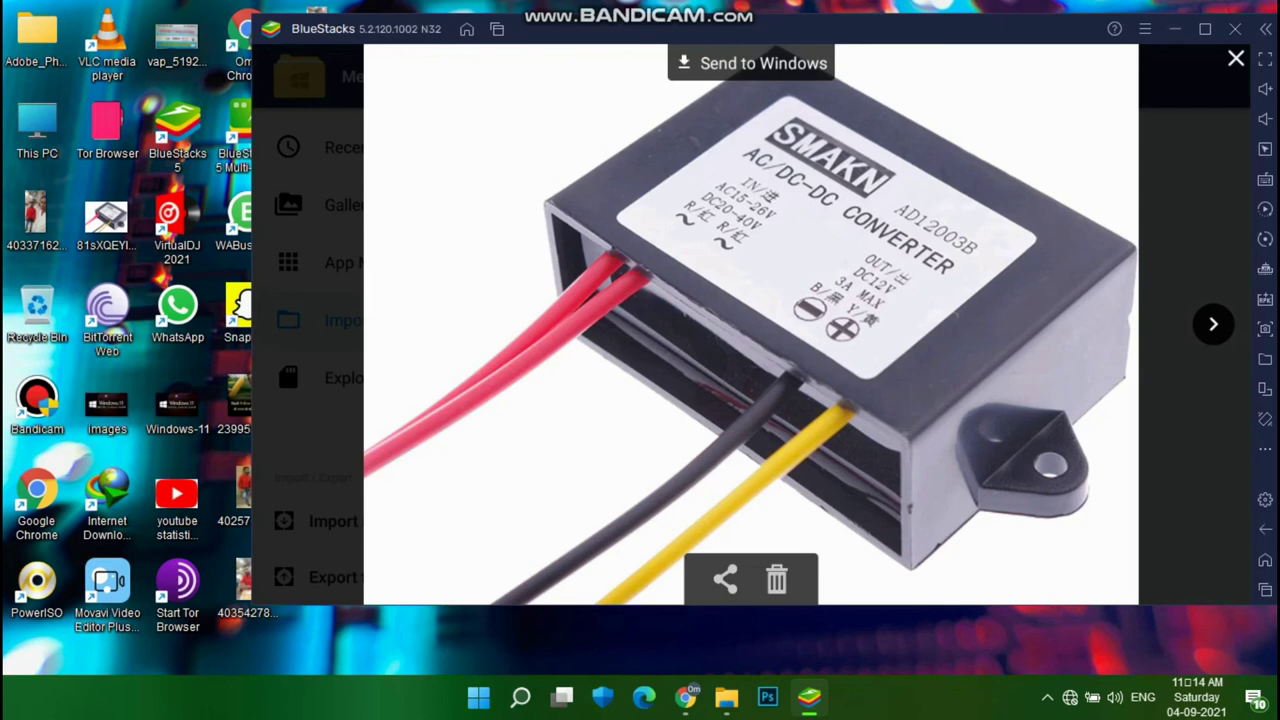
left_click(725, 578)
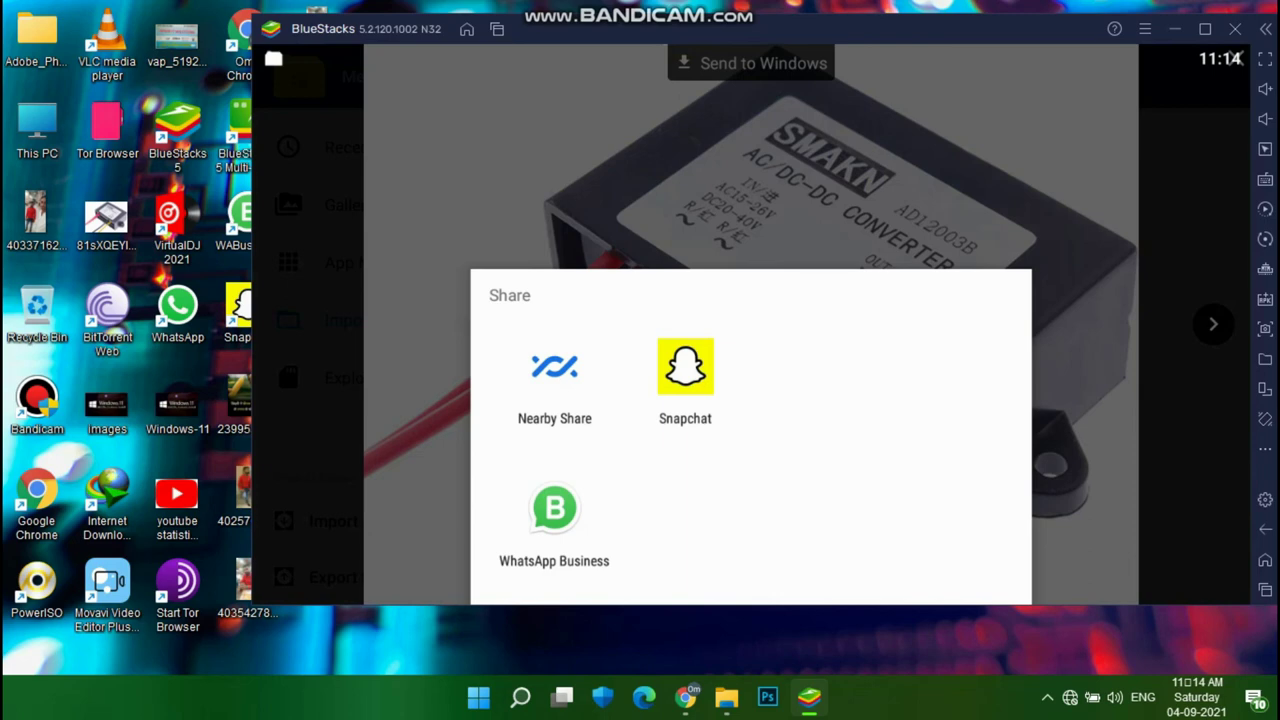
left_click(554, 515)
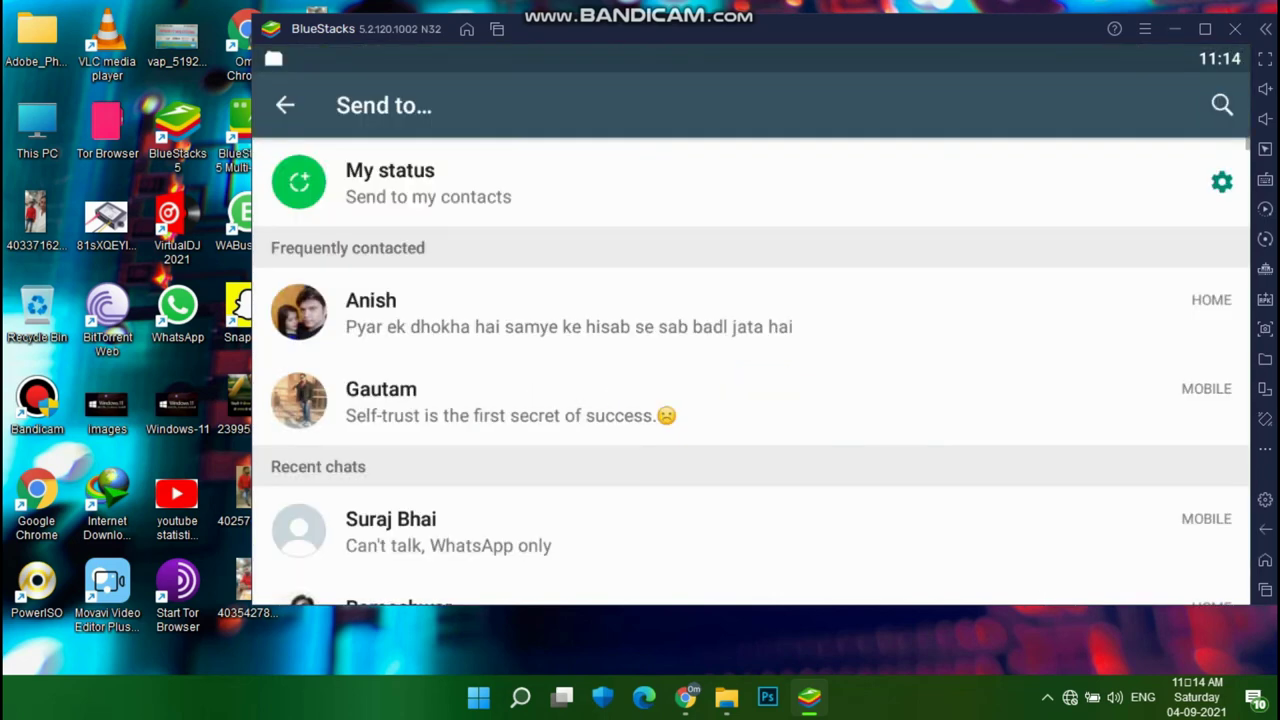
left_click(568, 312)
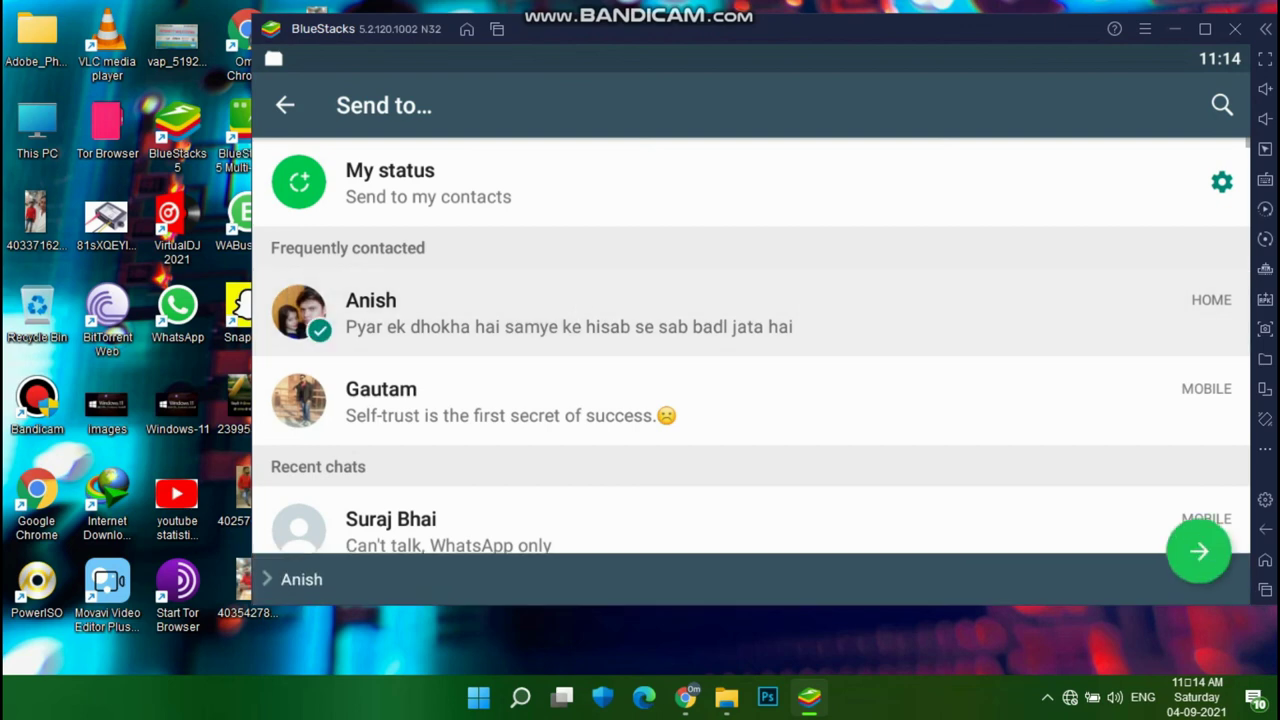
left_click(1198, 551)
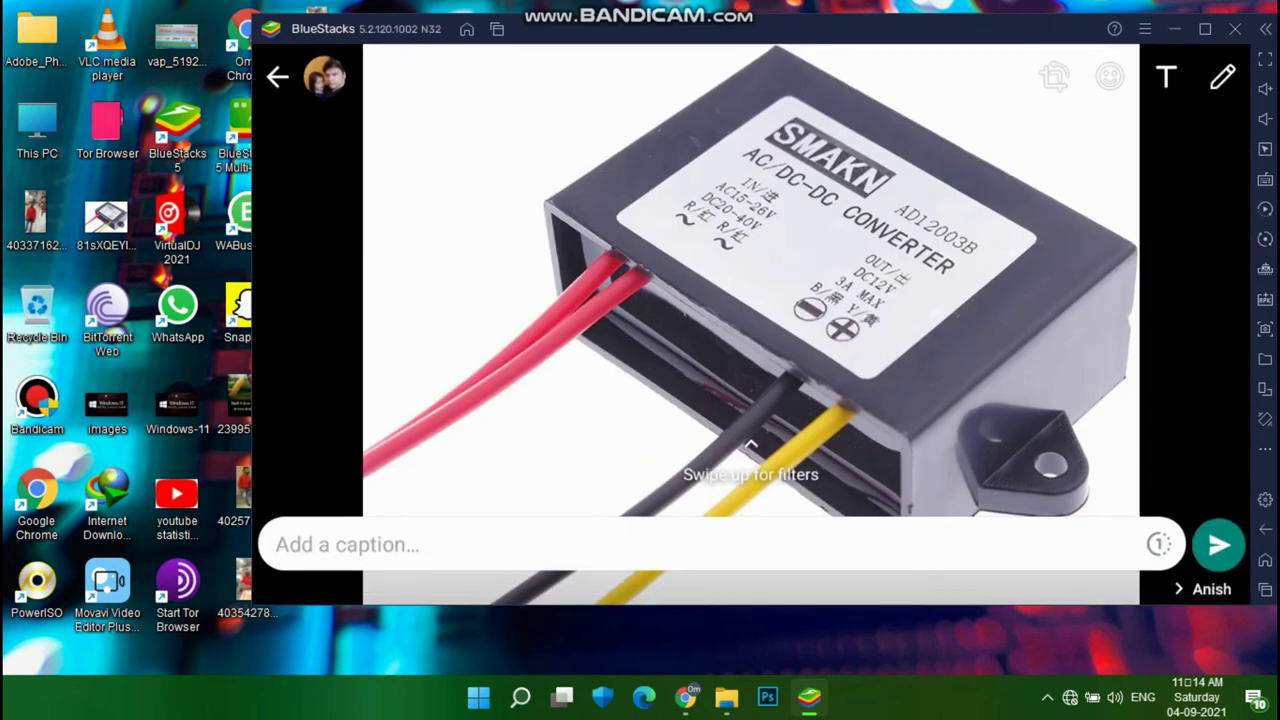
left_click(1218, 544)
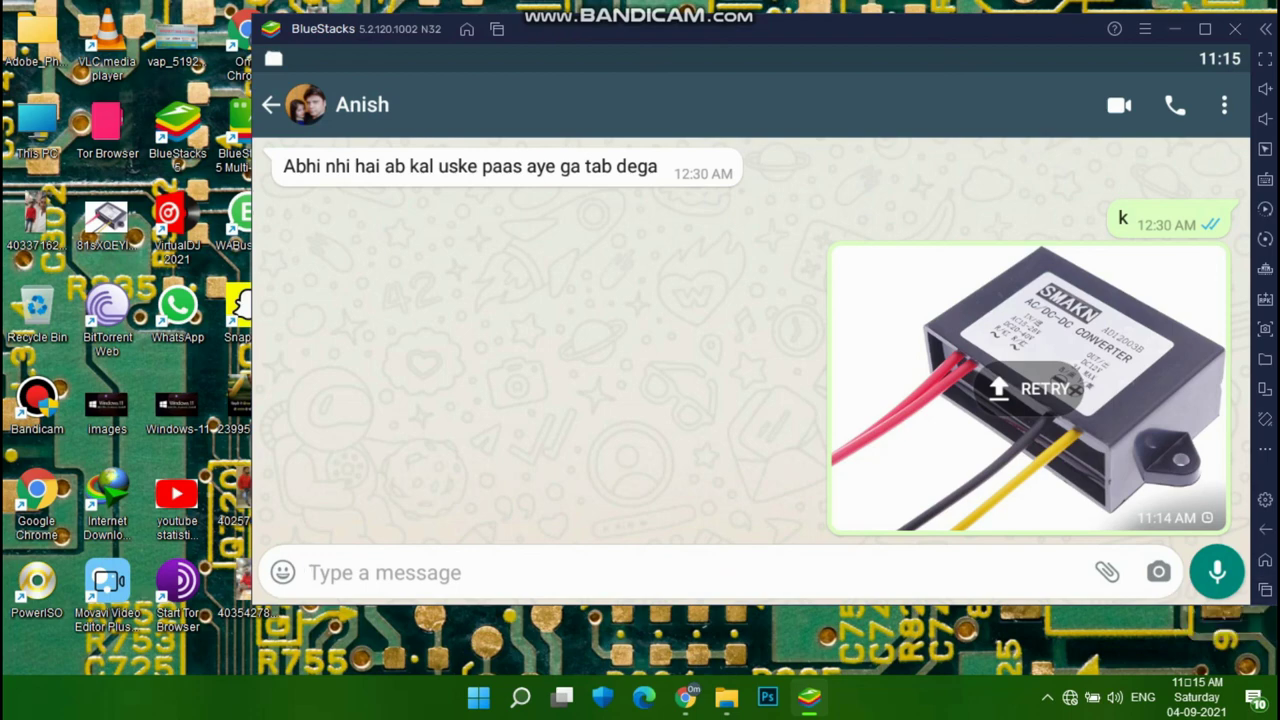
Leave the chat, minimize BlueStacks and bring up the Bandicam recorder window
key("Escape")
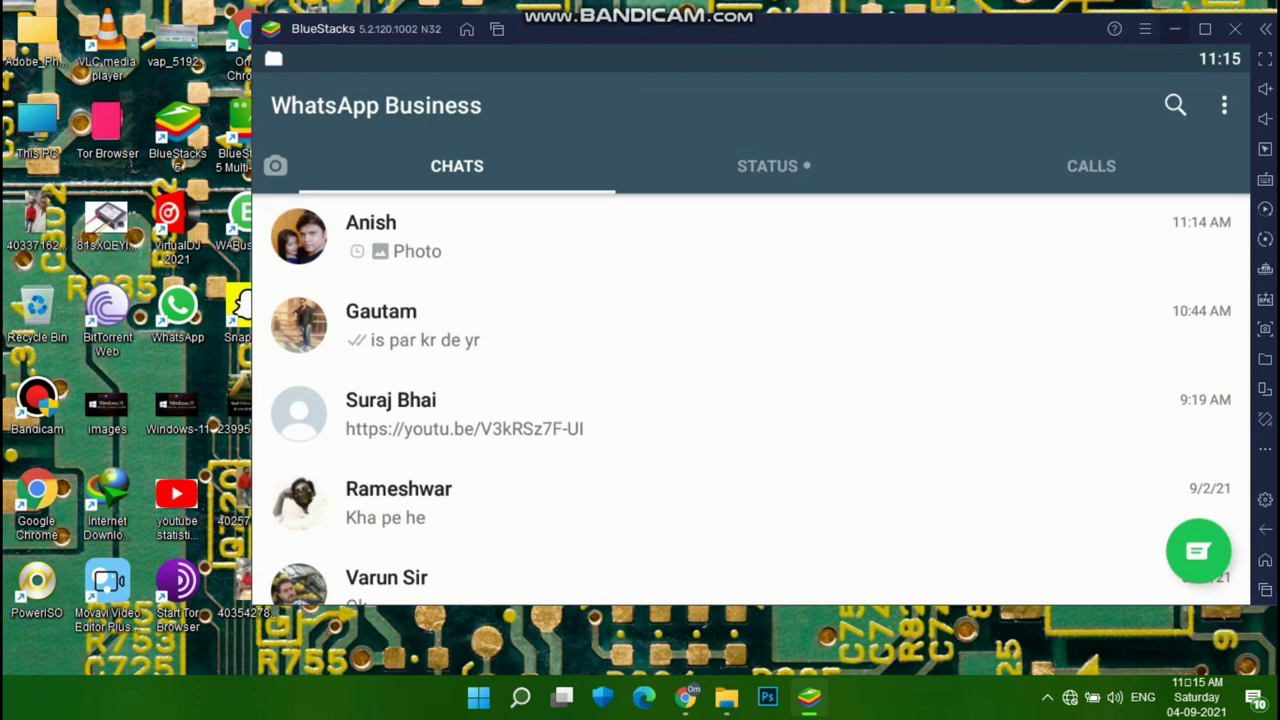
left_click(1175, 28)
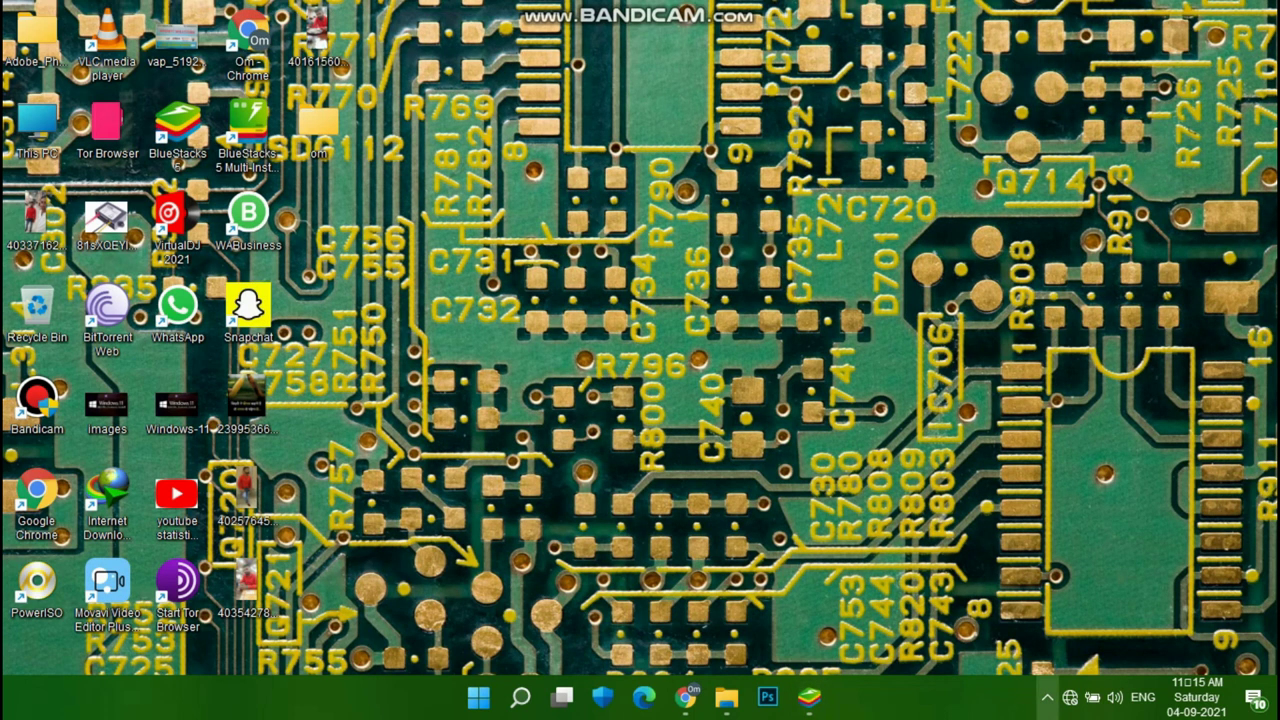
left_click(1047, 697)
left_click(1047, 618)
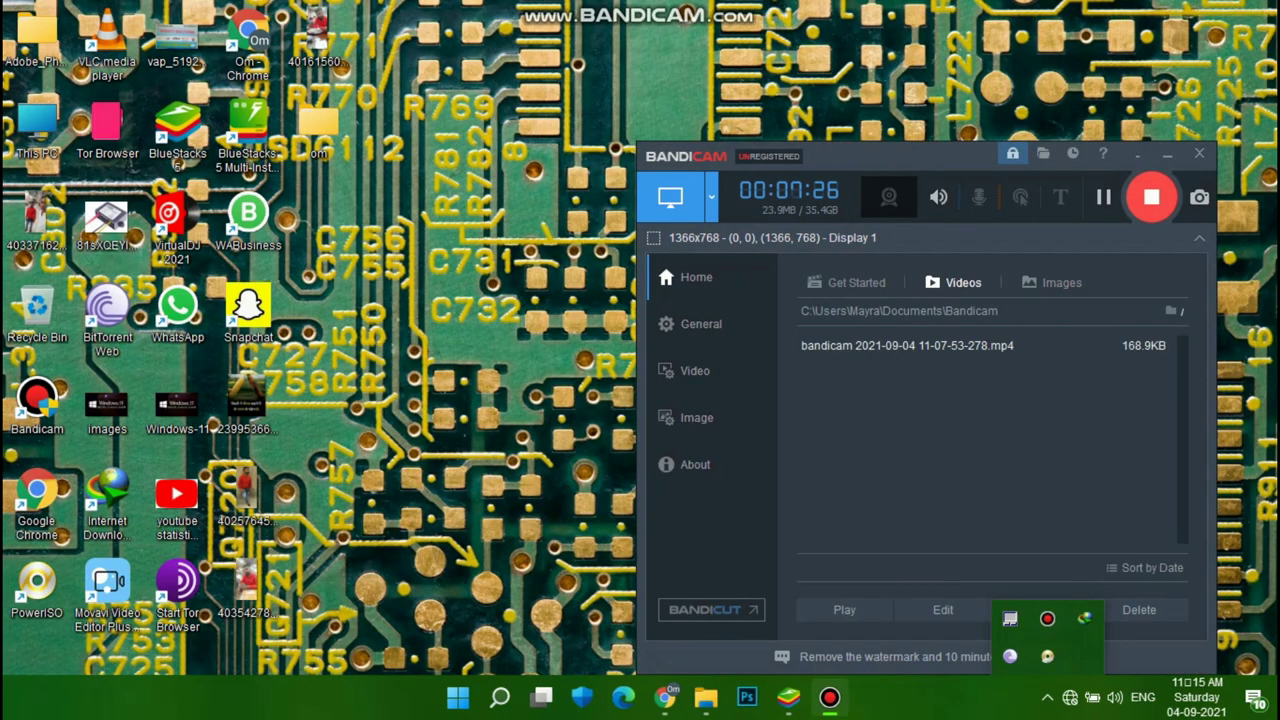